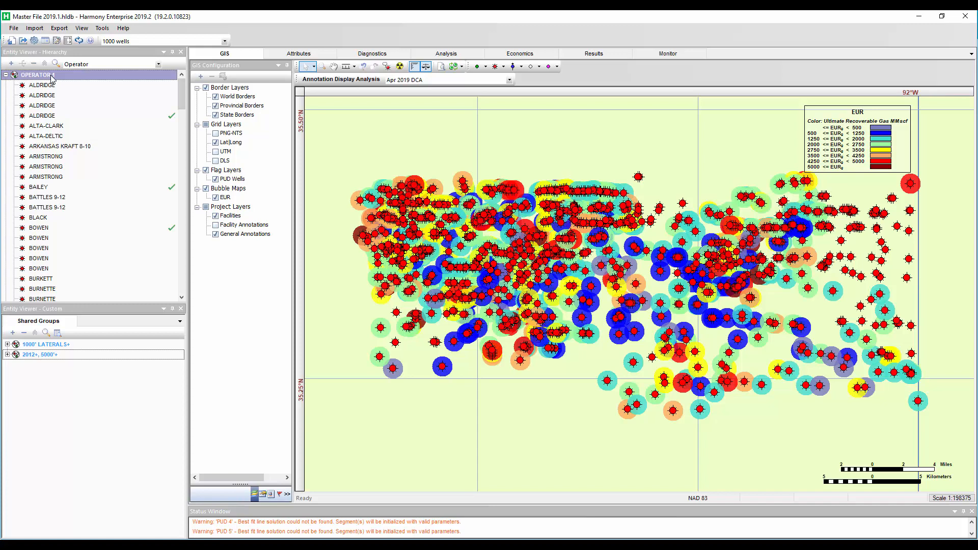
Review the 7% and 10% DLim decline forecasts for an ALDRIDGE well and the BAILEY well in the Analysis view
left_click(50, 115)
left_click(444, 55)
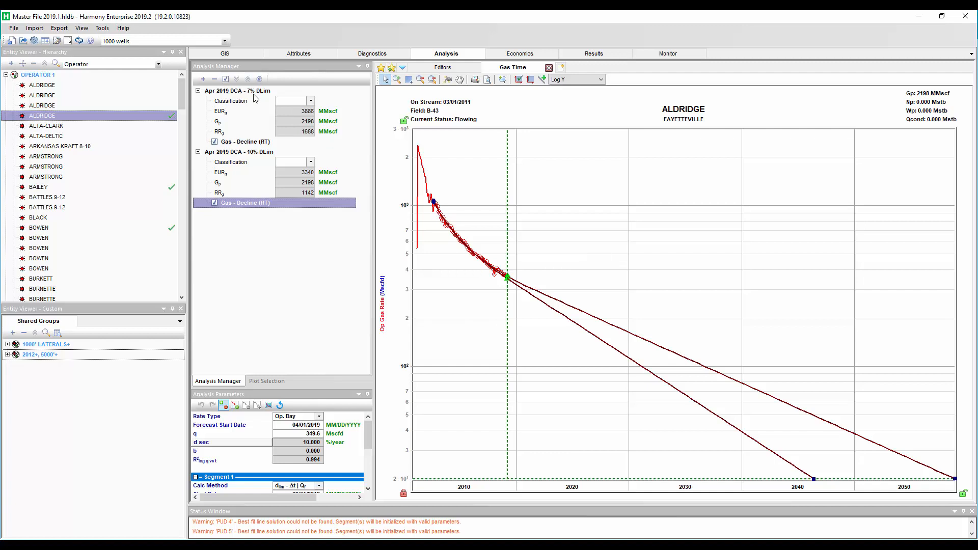
left_click(214, 142)
left_click(214, 143)
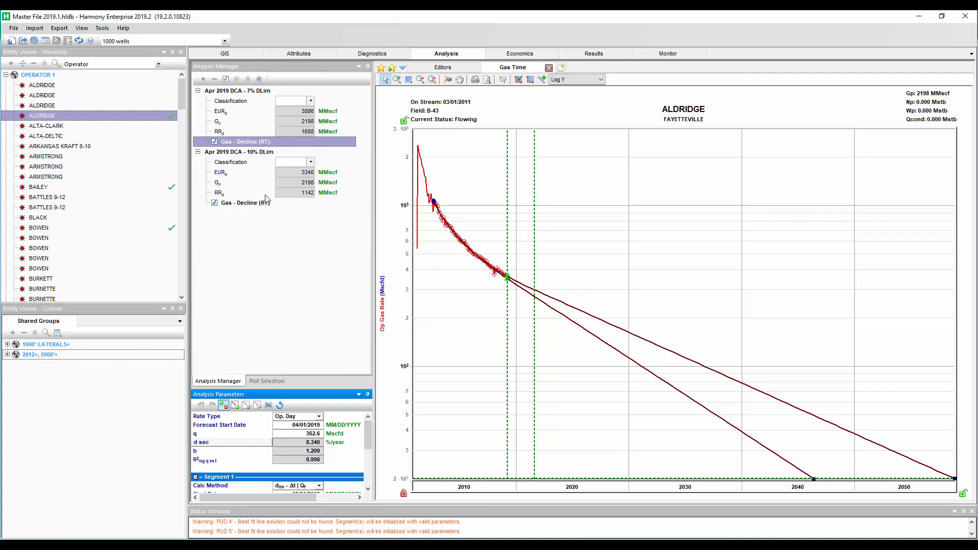
left_click(236, 93)
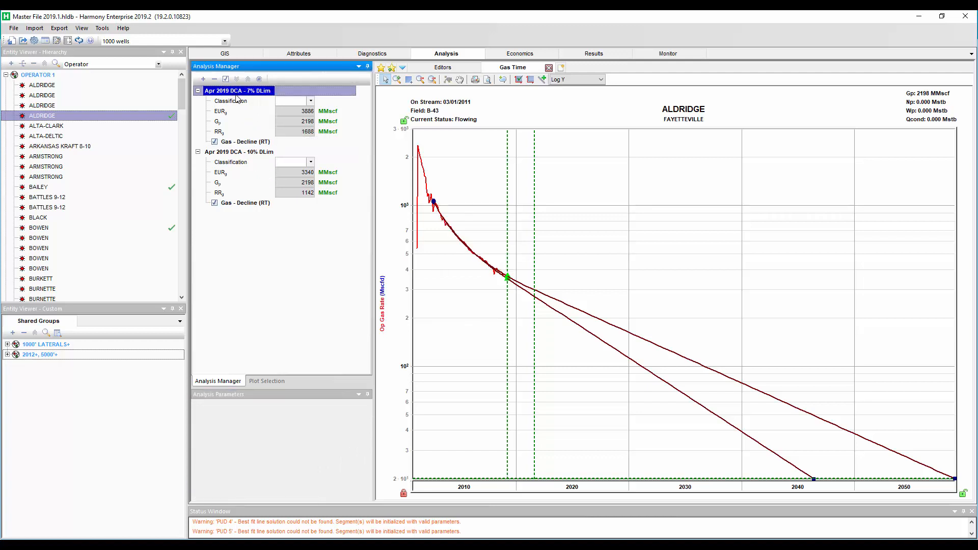
left_click(237, 152)
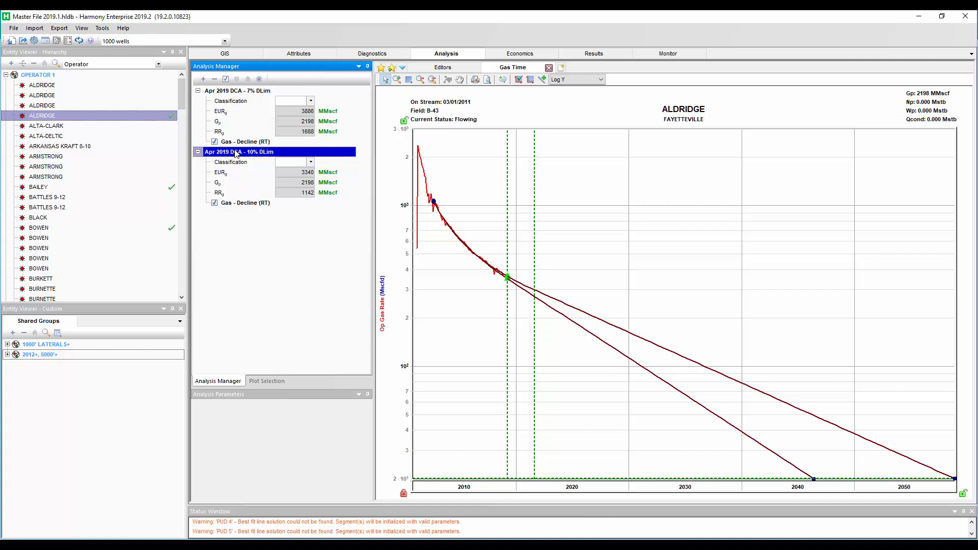
left_click(115, 187)
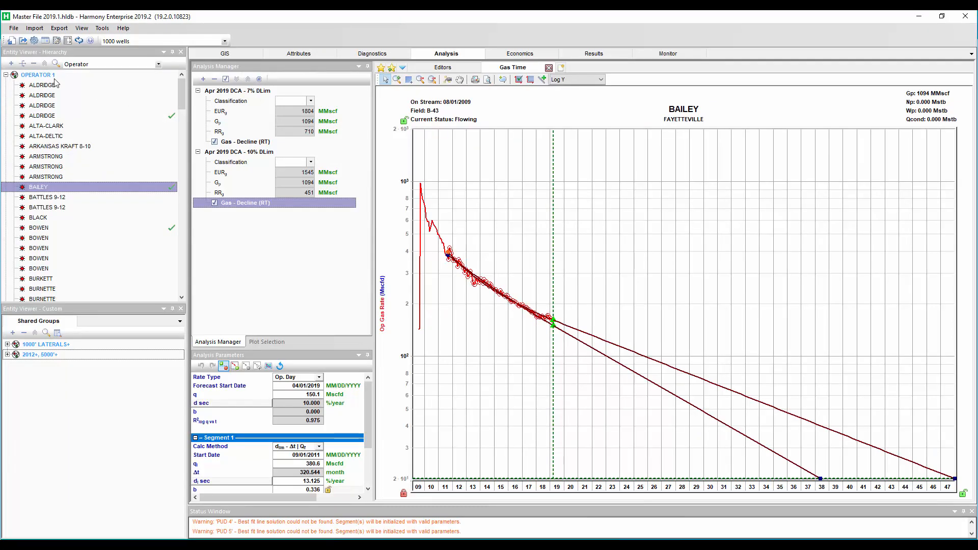
Select all Operator 1 wells from ALDRIDGE through WORTHAM and drop them into the custom entity viewer as a new group
left_click(51, 84)
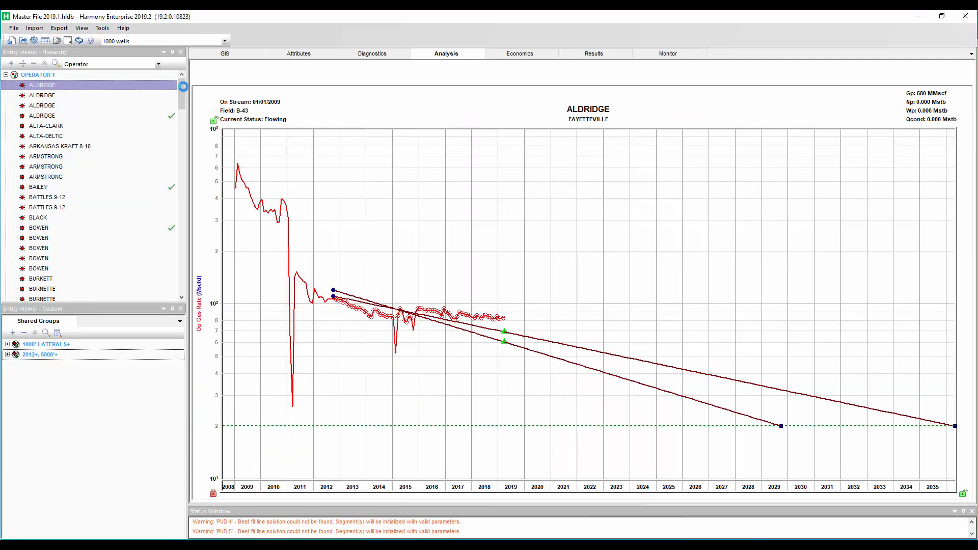
left_click_drag(184, 90, 184, 276)
left_click(49, 218, "shift")
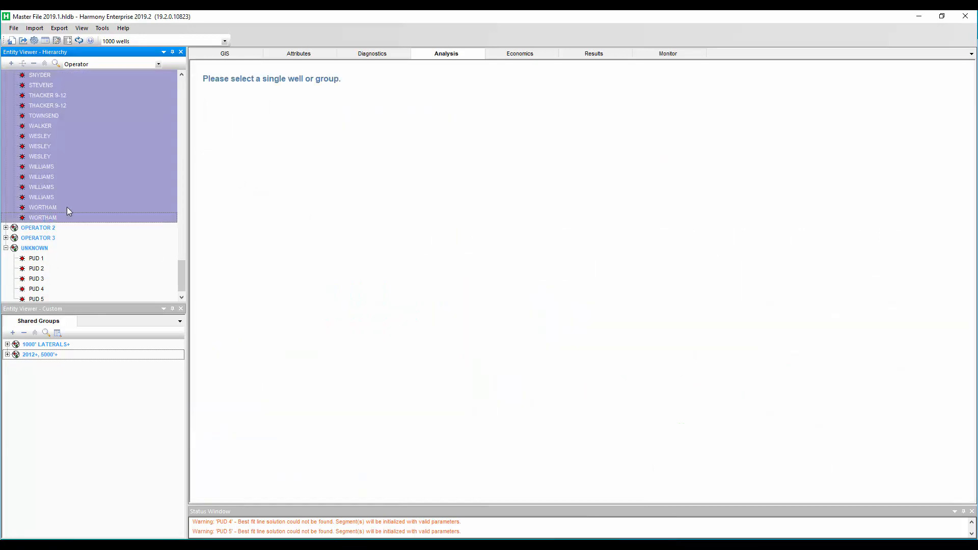
left_click_drag(84, 168, 78, 423)
Rename the new custom group to ROLL UP
left_click(45, 345)
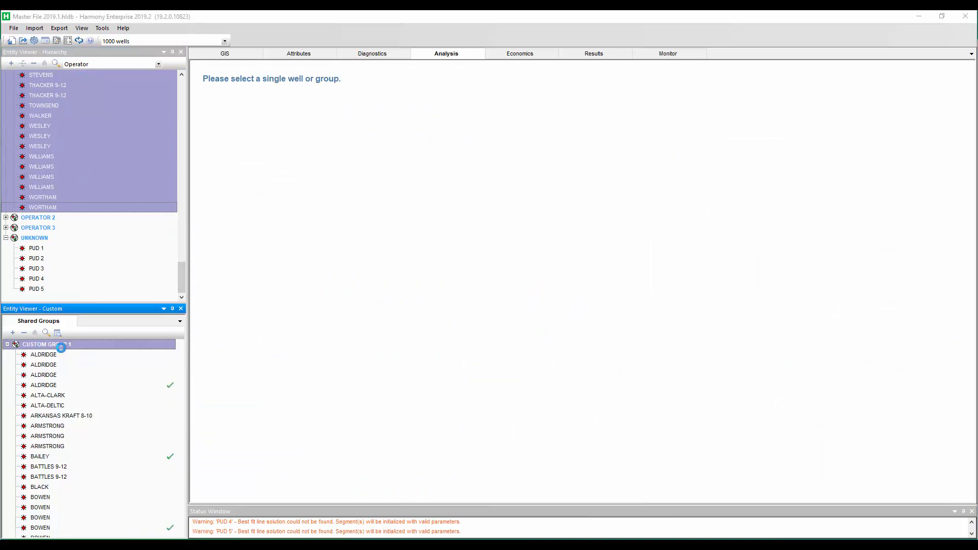
right_click(43, 346)
left_click(70, 352)
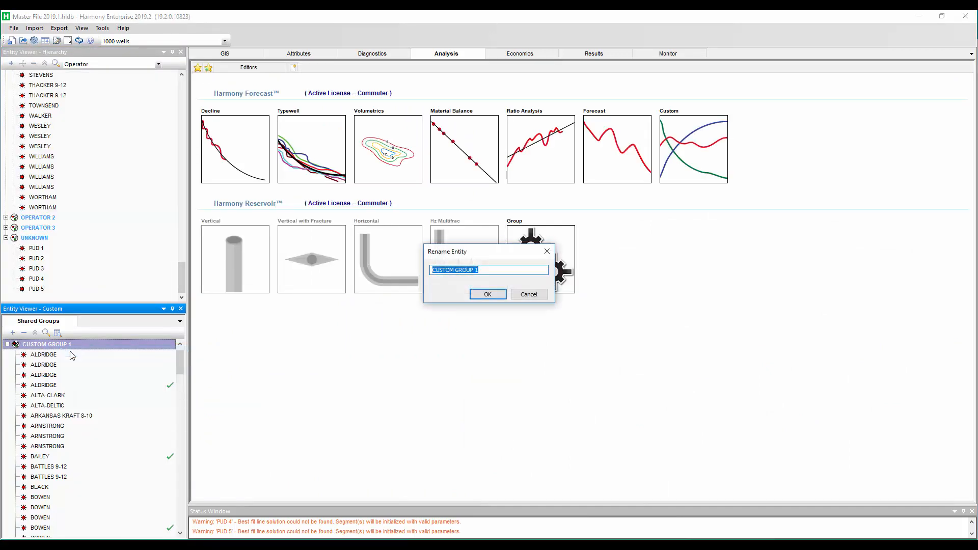
type("ROLL UP")
left_click(487, 296)
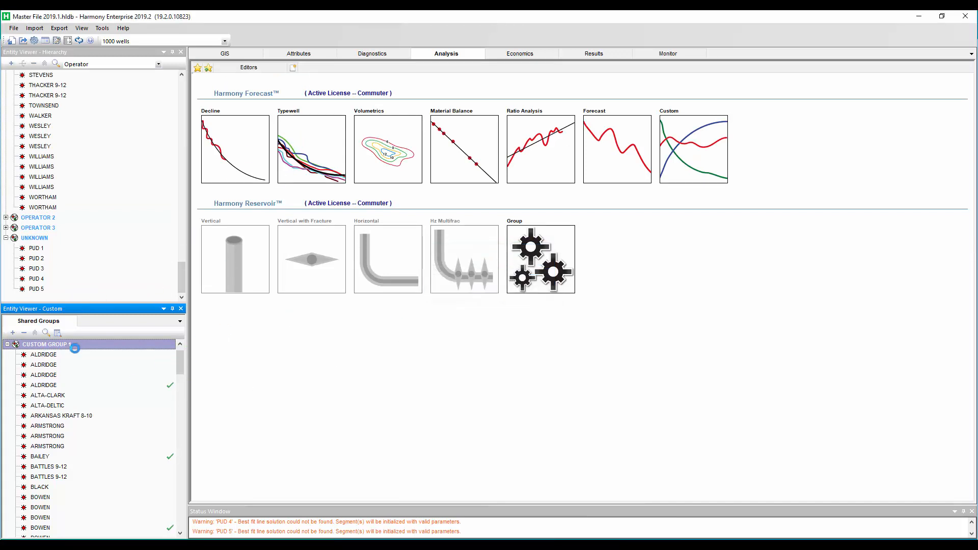
Open a Decline analysis for the ROLL UP group and inspect its rolled-up gas rate curve
left_click(218, 151)
mouse_move(230, 156)
left_click(335, 167)
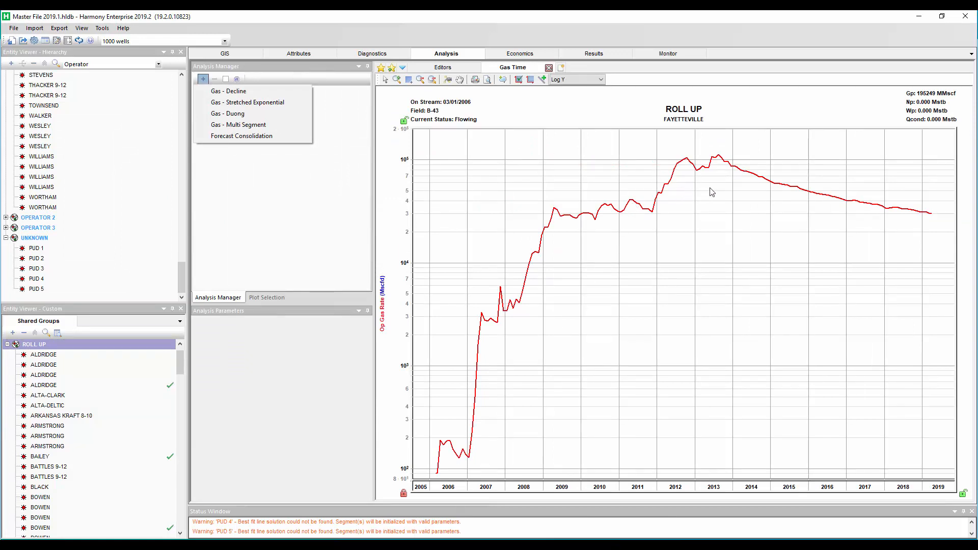
left_click(719, 175)
mouse_move(717, 162)
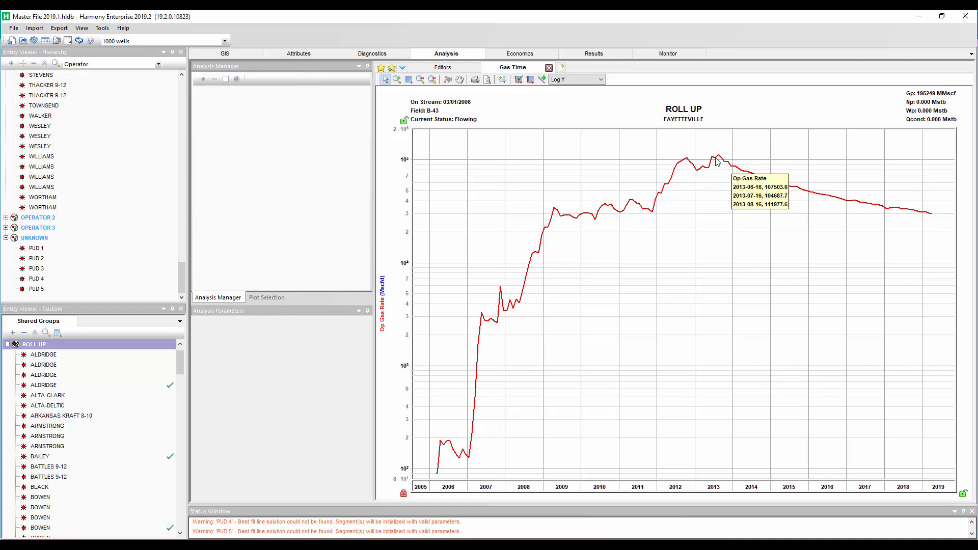
mouse_move(935, 218)
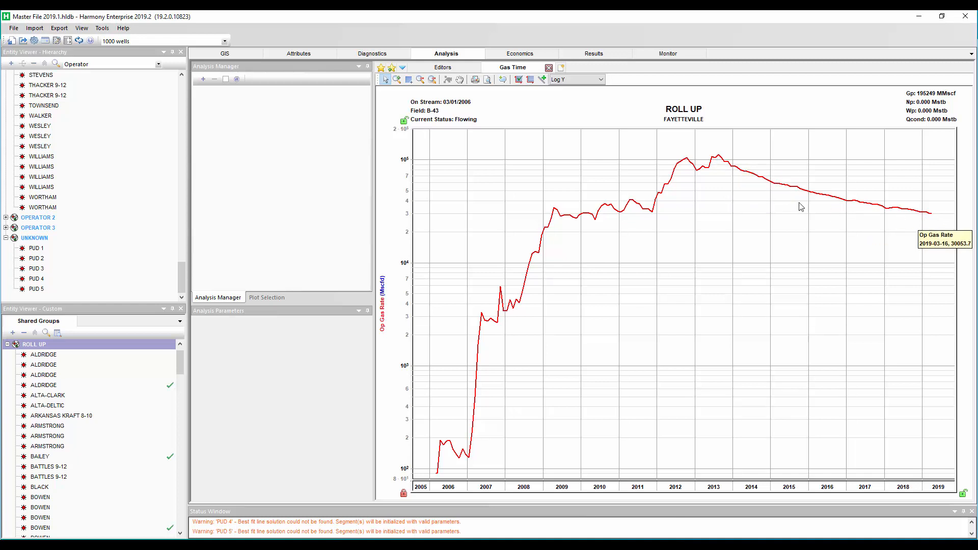
Add a Gas - Decline forecast to the ROLL UP group and select the new analysis
left_click(203, 79)
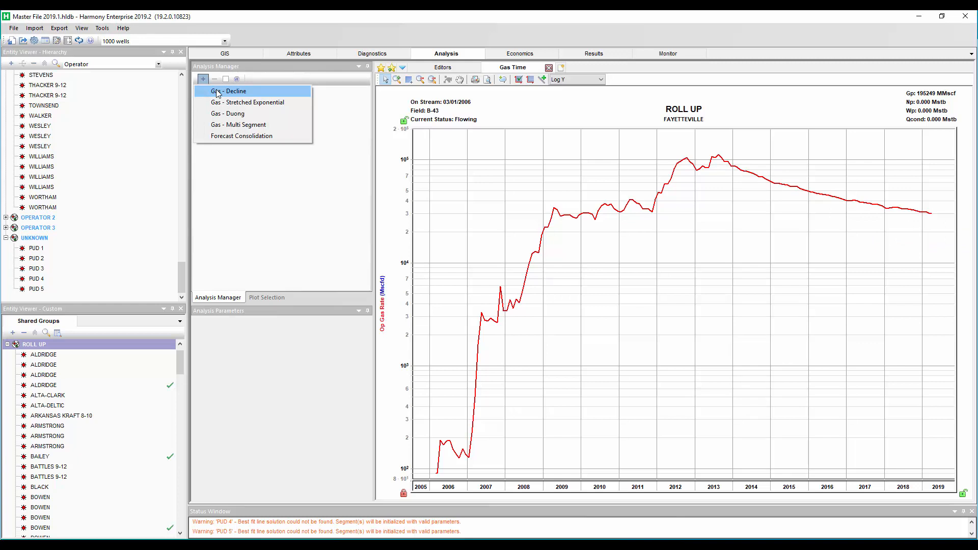
left_click(217, 91)
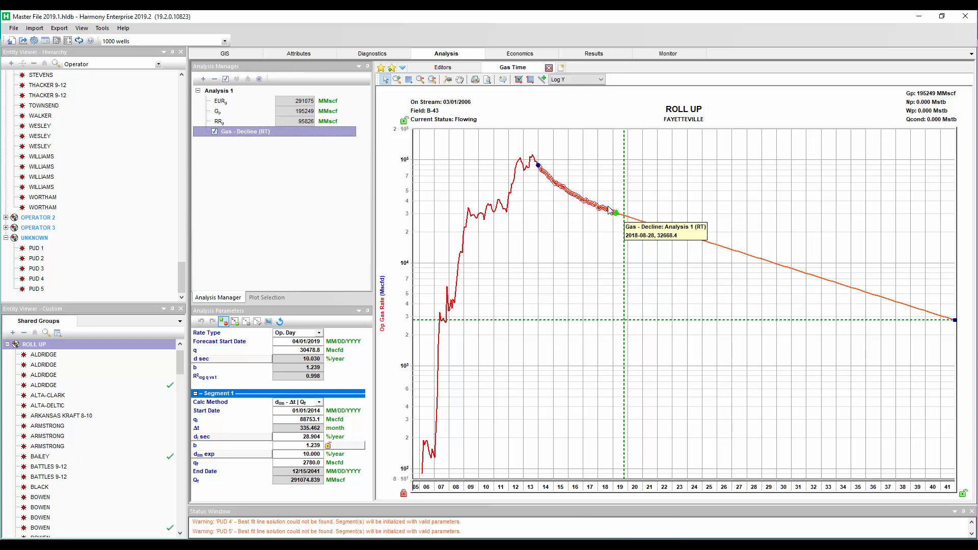
left_click(220, 91)
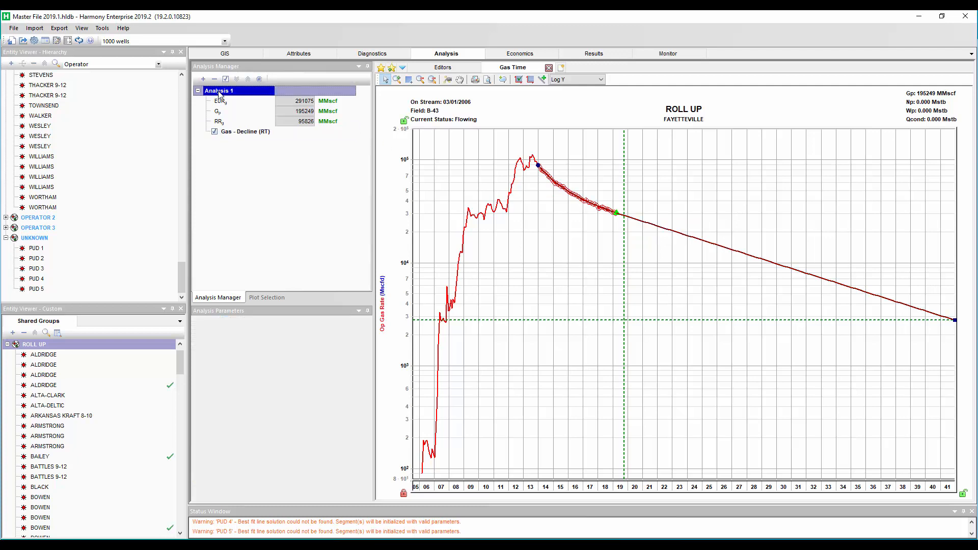
Rename the analysis to Basic Forecast, no roll up
right_click(224, 93)
left_click(228, 97)
type("Basi")
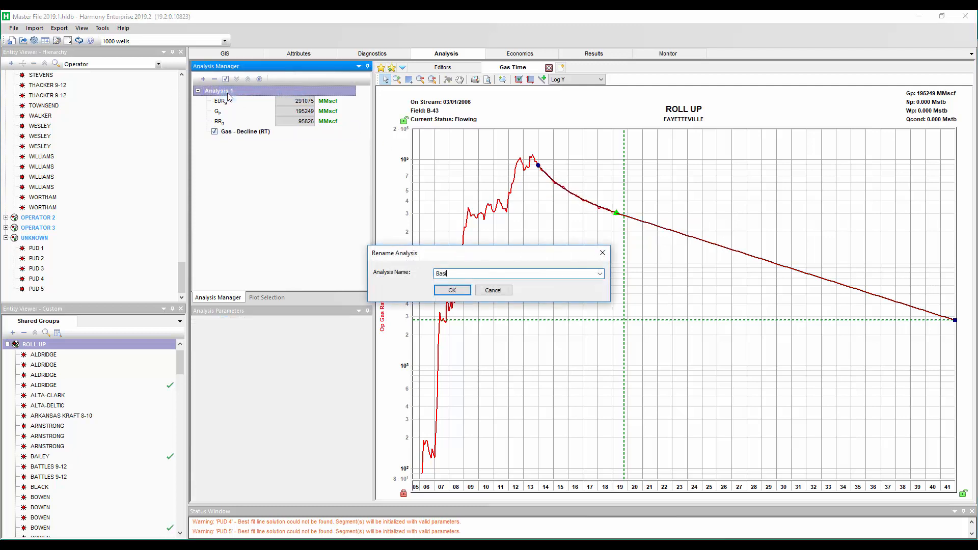
type("c Forecast, no roll up")
left_click(452, 291)
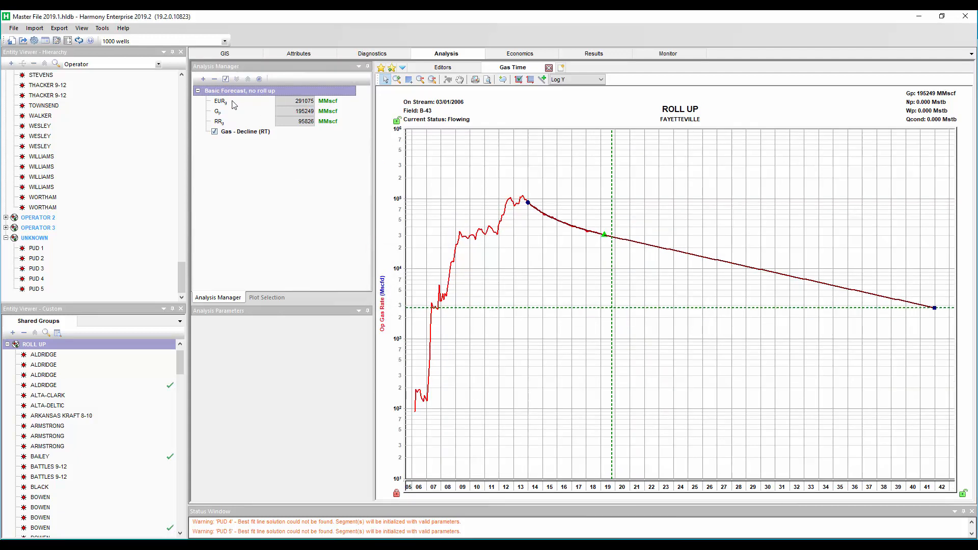
Turn off the major and minor grid lines on the gas rate axis
left_click(202, 81)
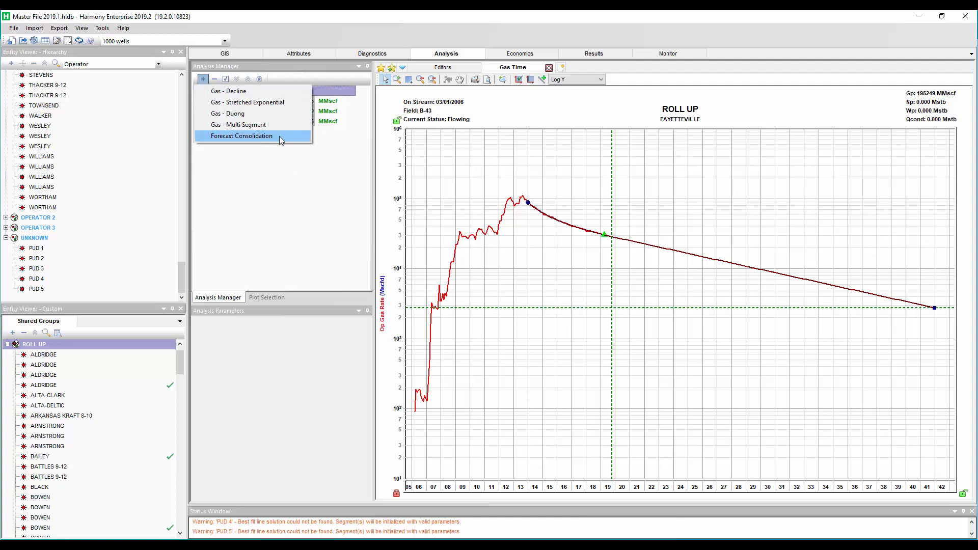
right_click(399, 232)
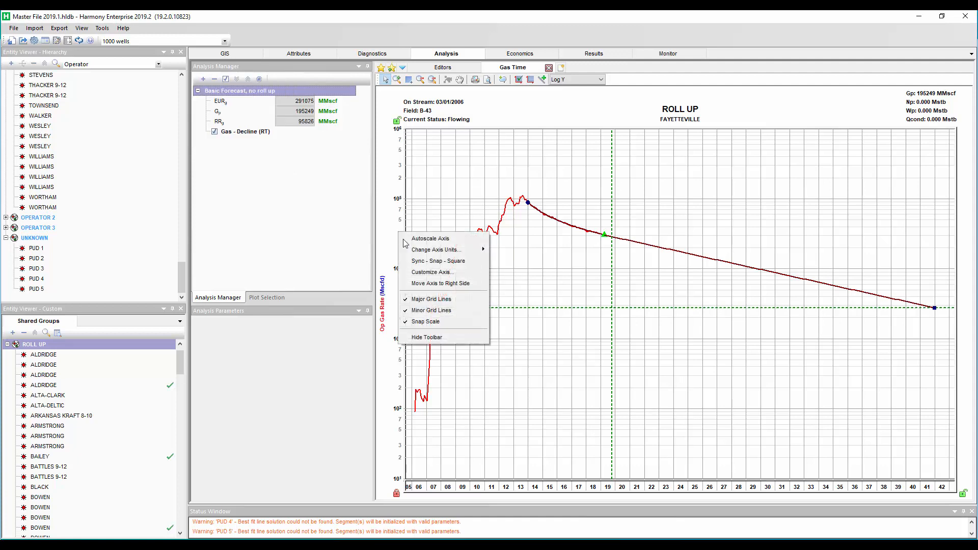
left_click(421, 301)
right_click(399, 270)
left_click(427, 347)
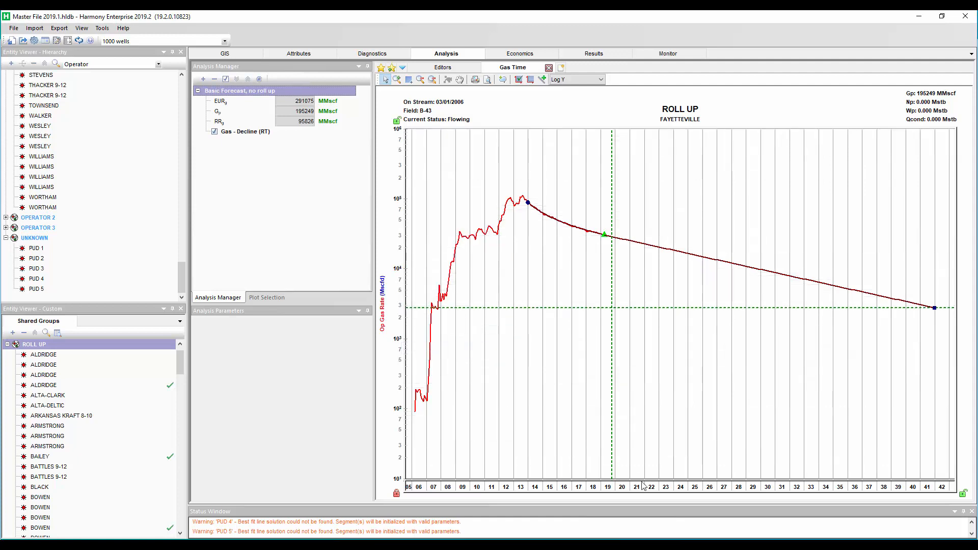
Turn off the minor and major grid lines on the time axis
right_click(630, 487)
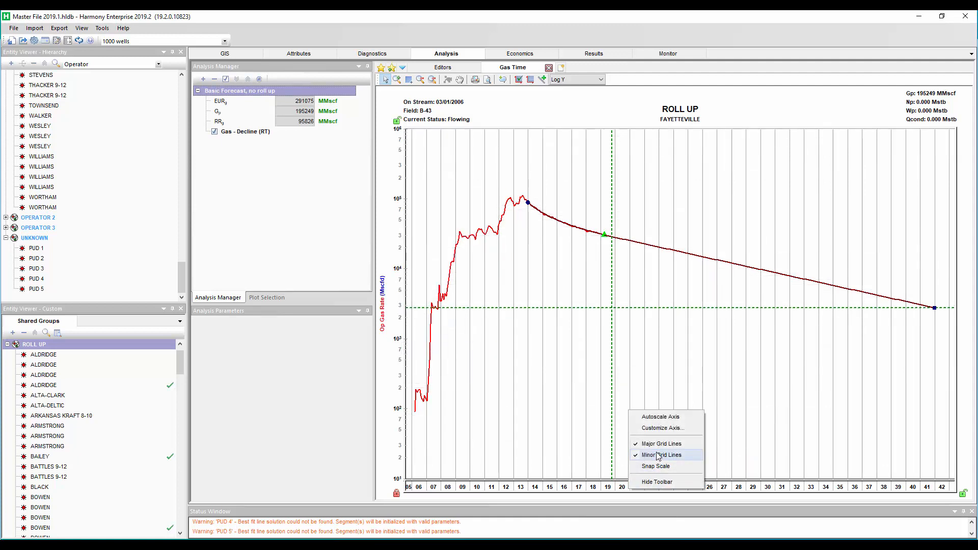
left_click(658, 455)
right_click(653, 488)
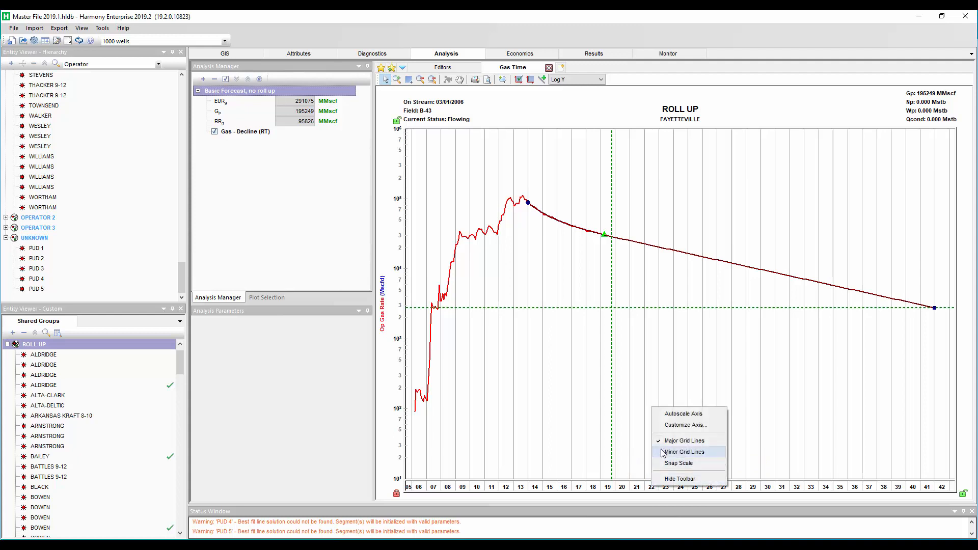
left_click(665, 441)
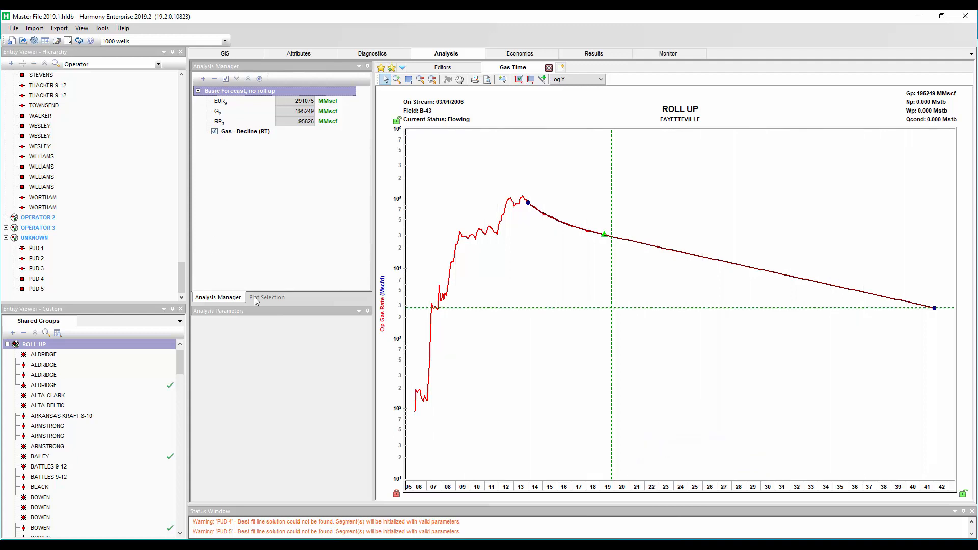
Select the Gas - Decline forecast and hide its forecast guide lines from the plot
left_click(244, 134)
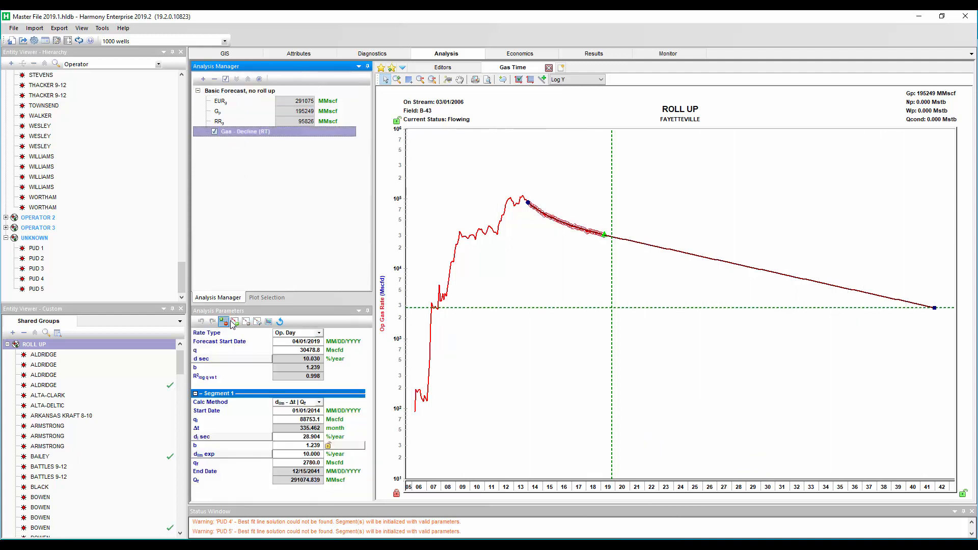
left_click(225, 323)
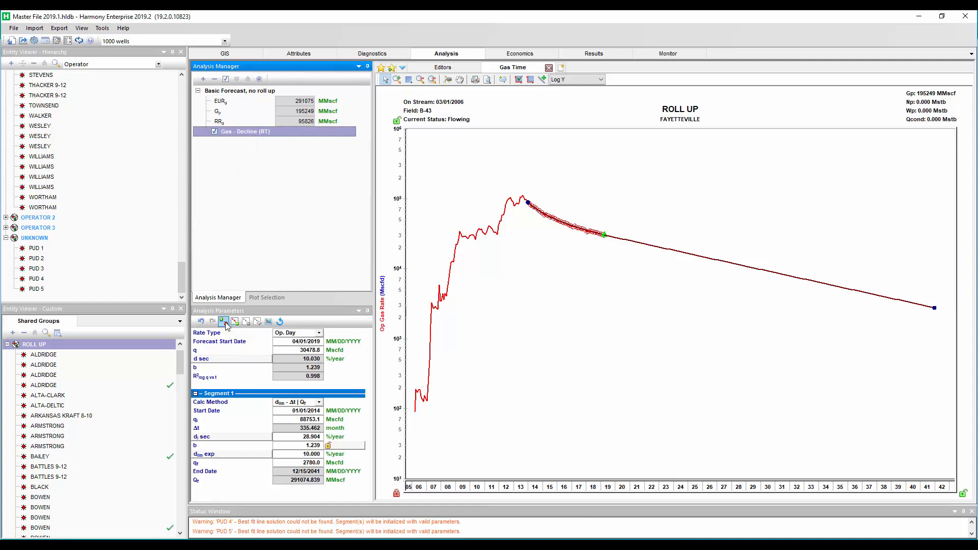
Create a Forecast Consolidation by forecast name using Apr 2019 DCA - 7% DLim
left_click(202, 79)
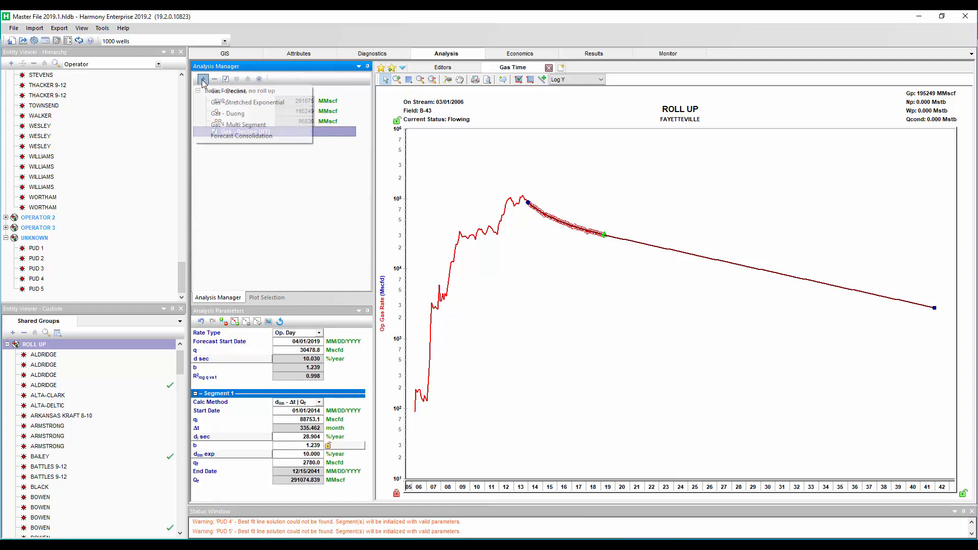
left_click(232, 136)
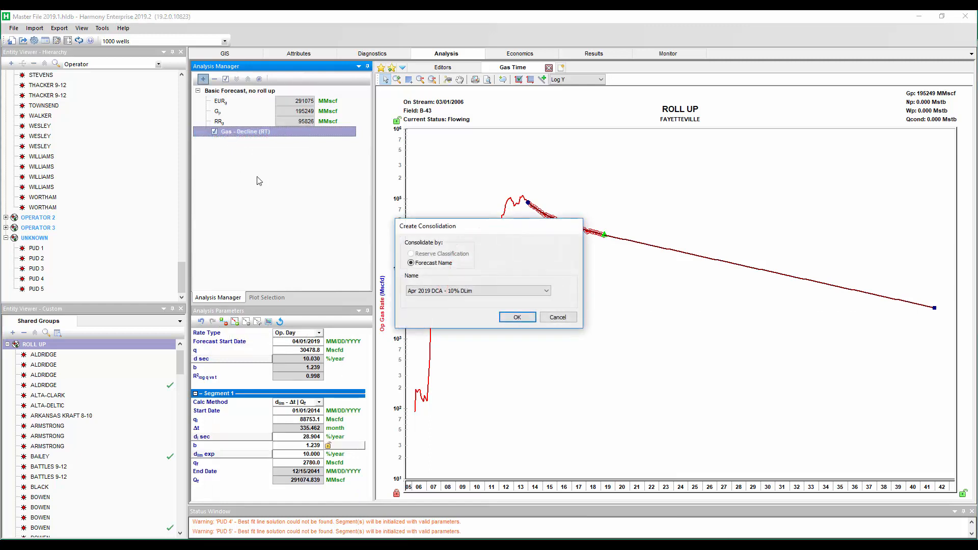
left_click(468, 291)
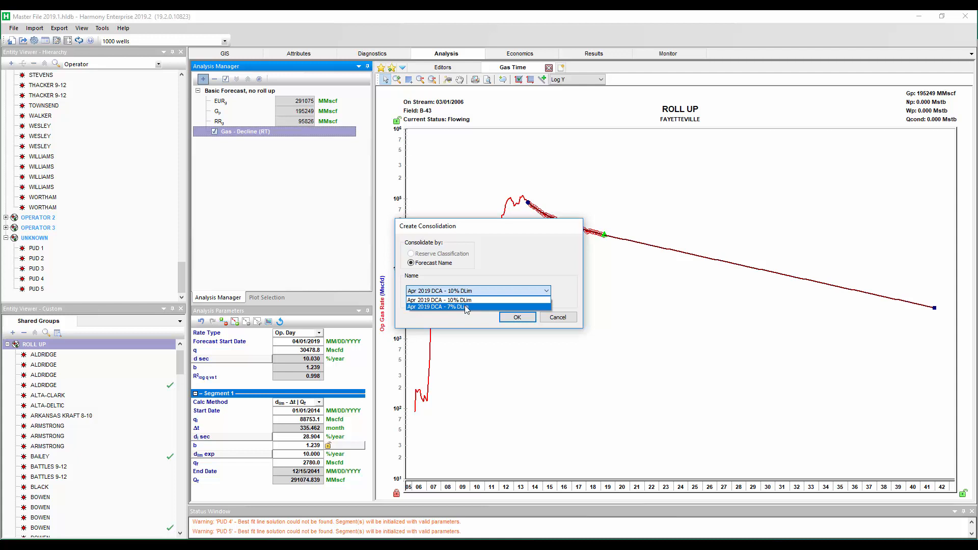
left_click(465, 307)
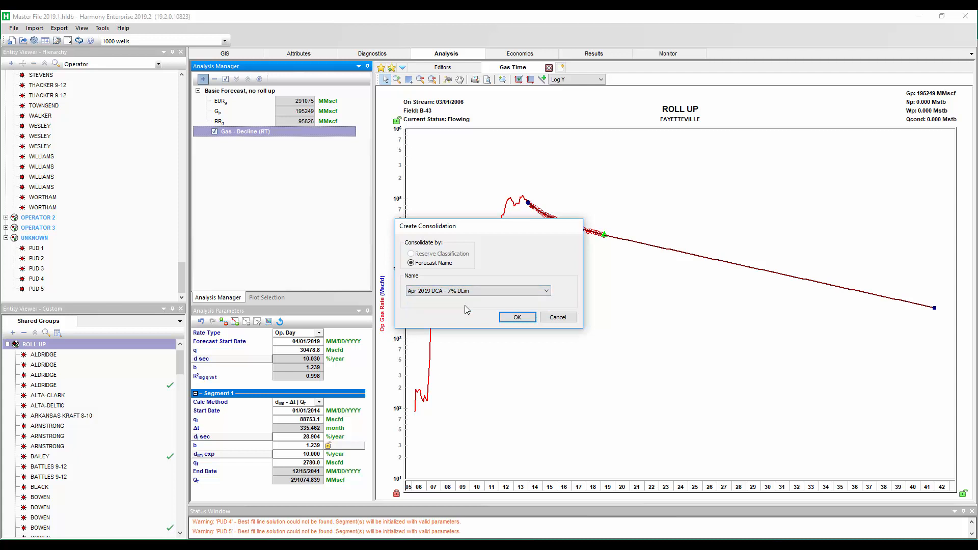
left_click(517, 317)
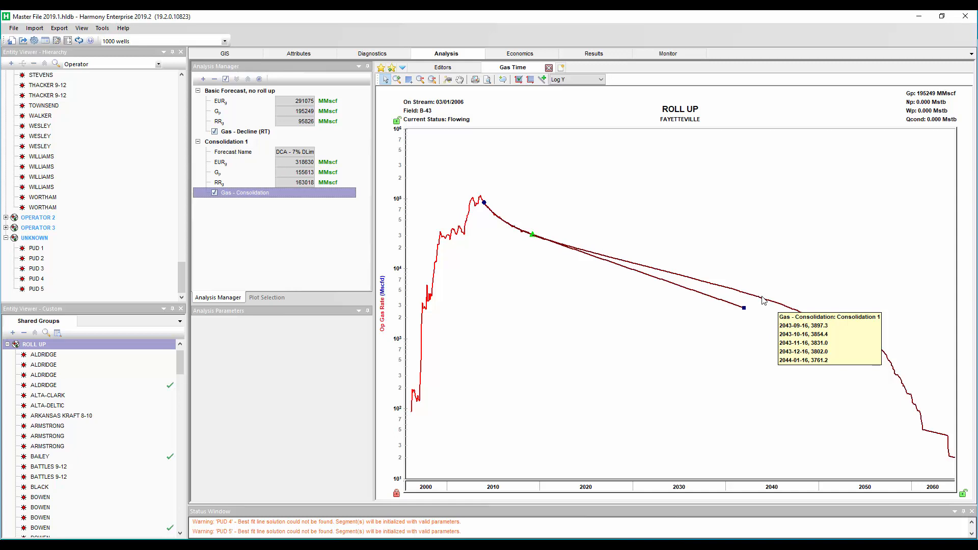
Rename the consolidation to Roll Up - 7% DLim
right_click(225, 142)
left_click(245, 152)
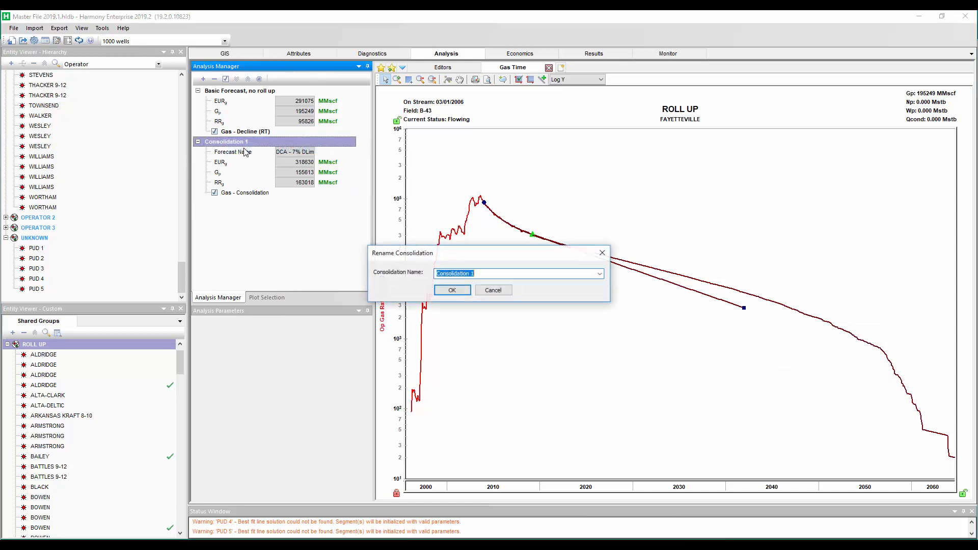
type("Roll Up - 7")
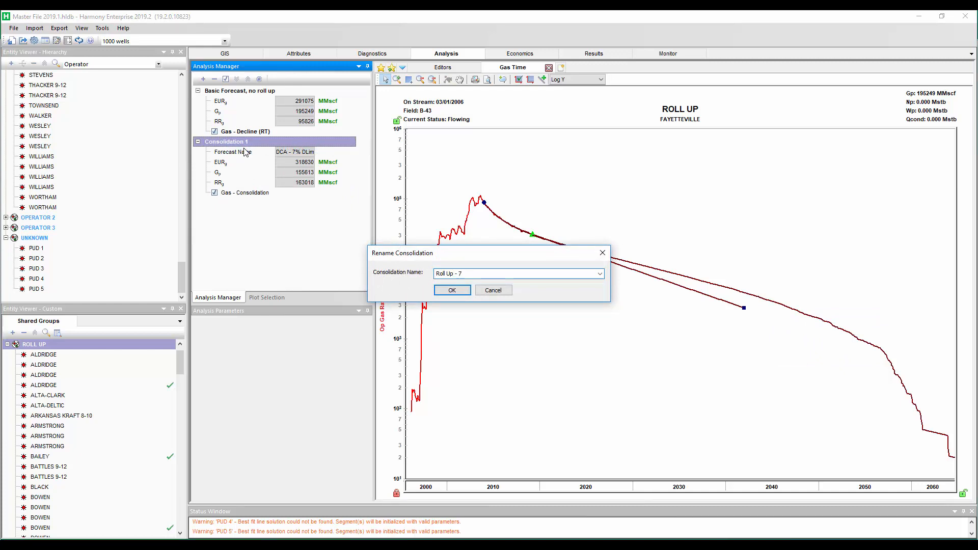
type("% DLim")
left_click(451, 290)
Show the legend on the plot
right_click(742, 239)
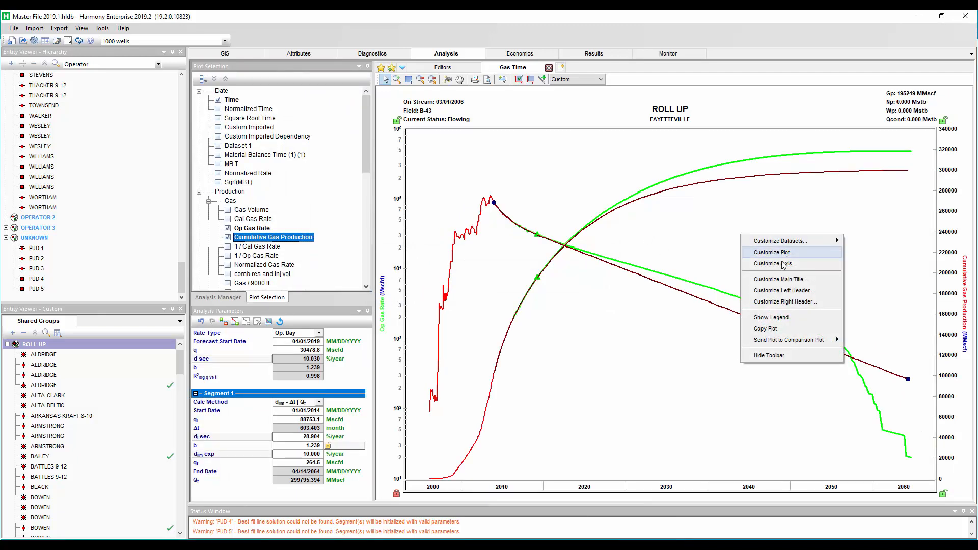
left_click(778, 319)
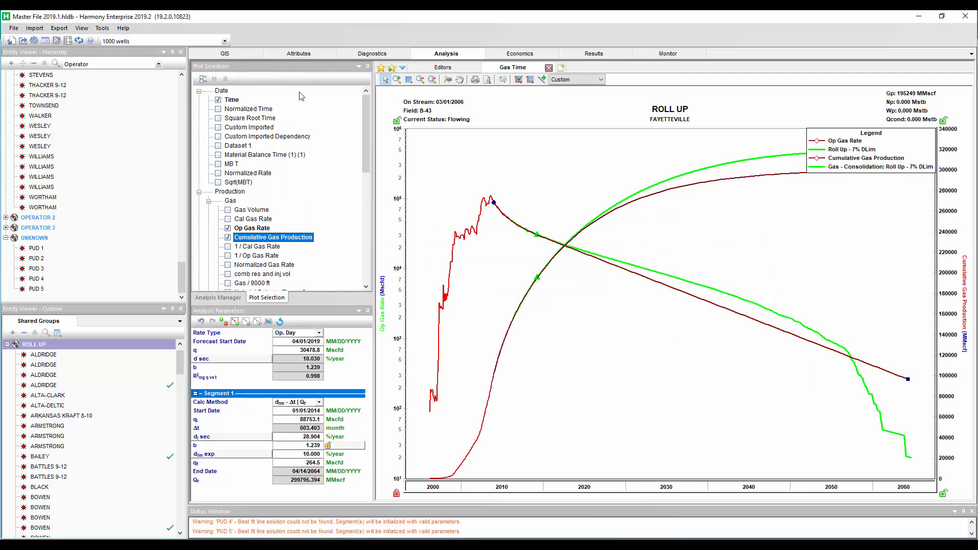
Create another forecast consolidation using the Apr 2019 DCA - 10% DLim forecast
left_click(233, 298)
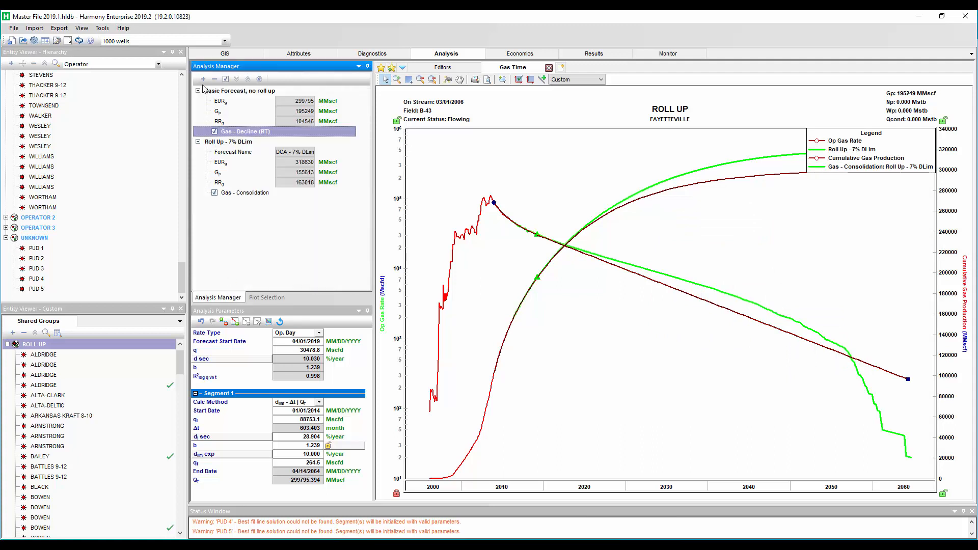
left_click(203, 79)
left_click(221, 138)
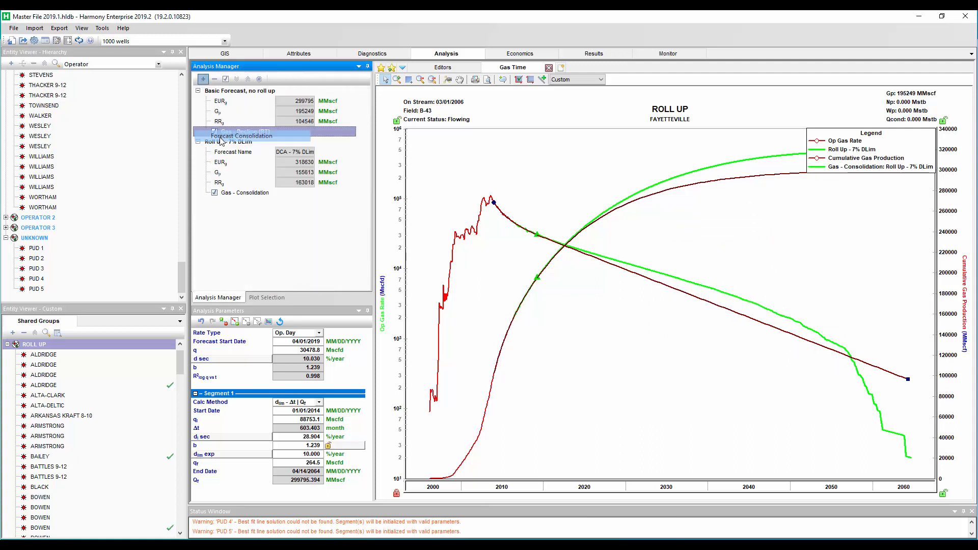
left_click(517, 317)
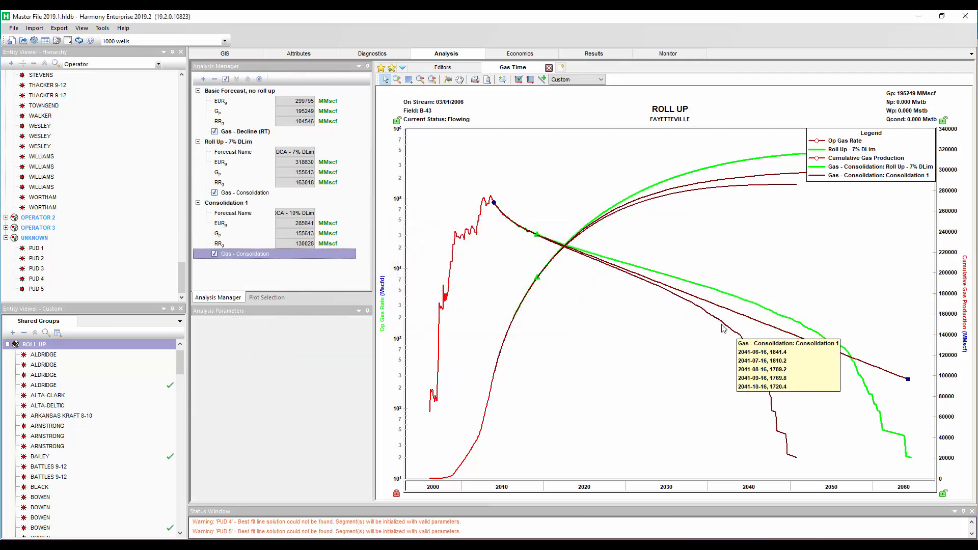
Rename the new consolidation to Roll Up - 10% DLim
right_click(724, 326)
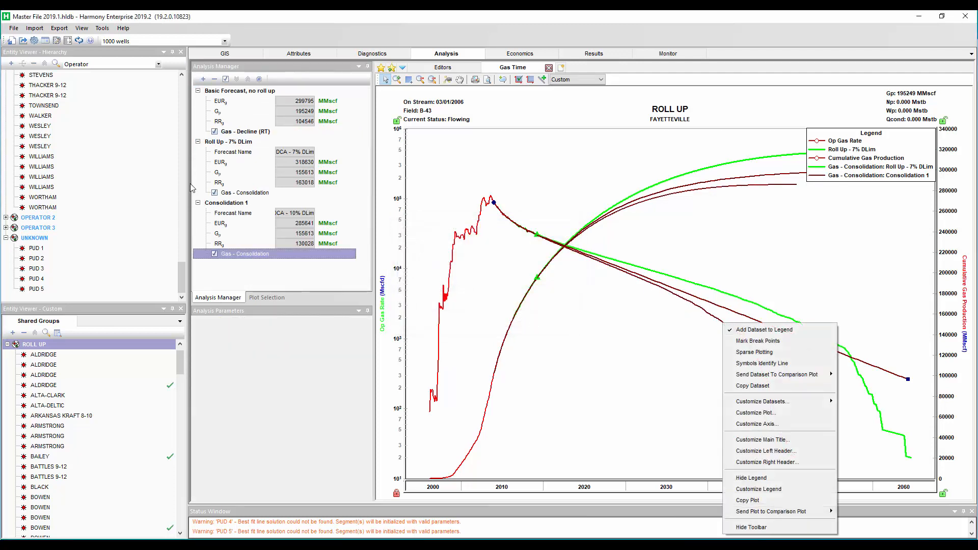
right_click(222, 200)
left_click(243, 206)
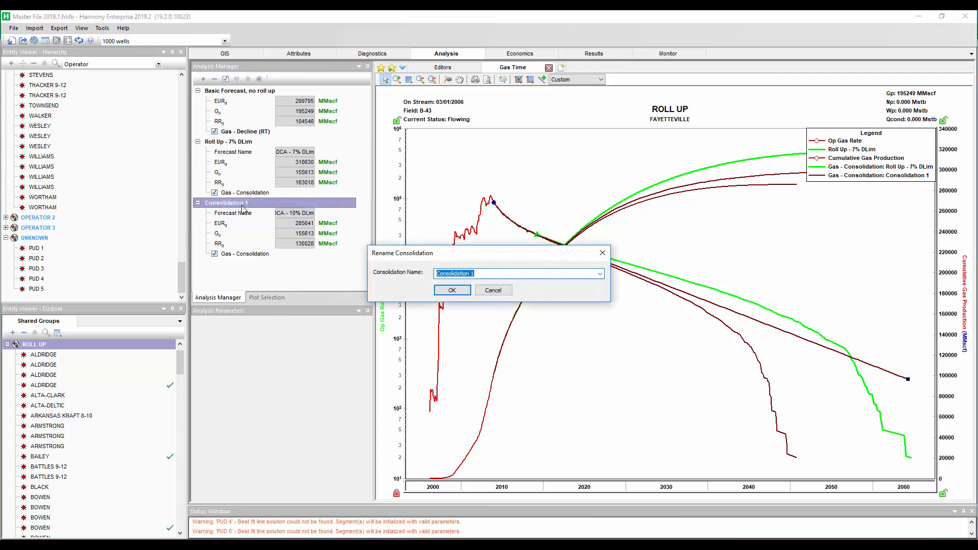
type("Roll Up - 10%")
type("DLim")
key("ctrl+a")
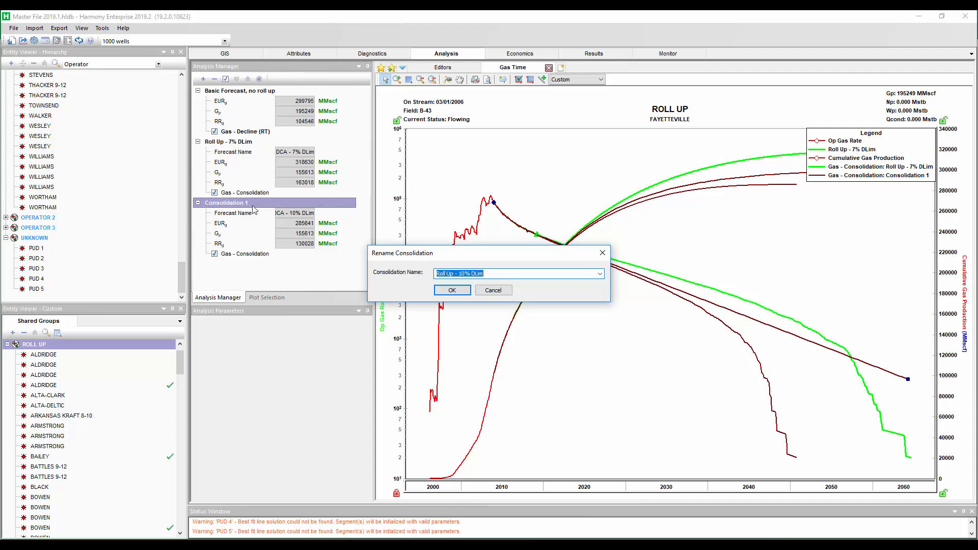
left_click(451, 290)
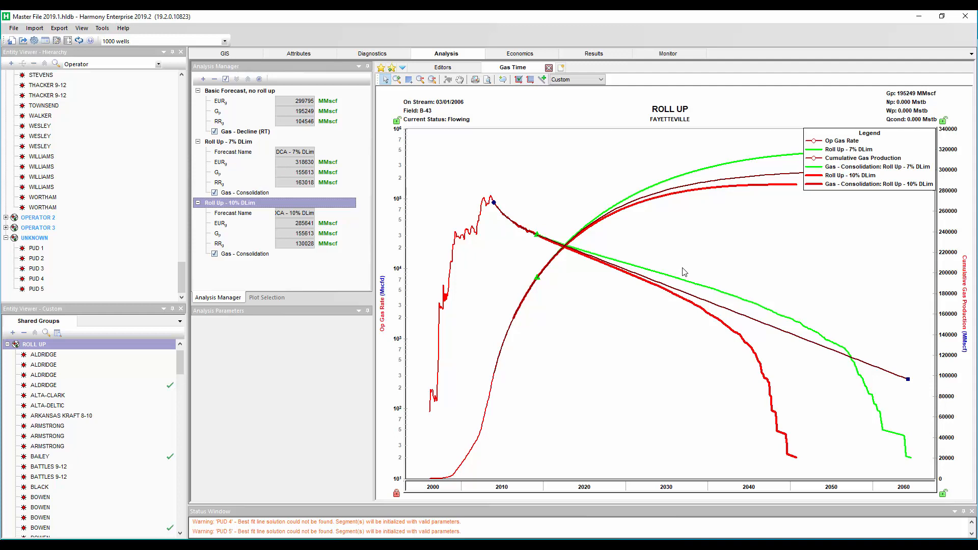
Open the 2012+, 5000'+ group's type well and copy its Gas - Decline forecast to the clipboard
left_click(7, 345)
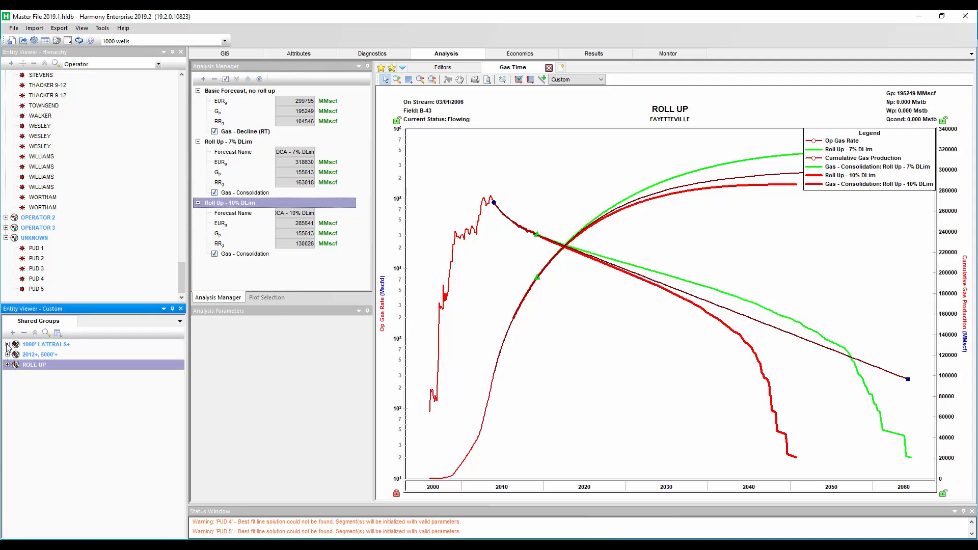
left_click(90, 355)
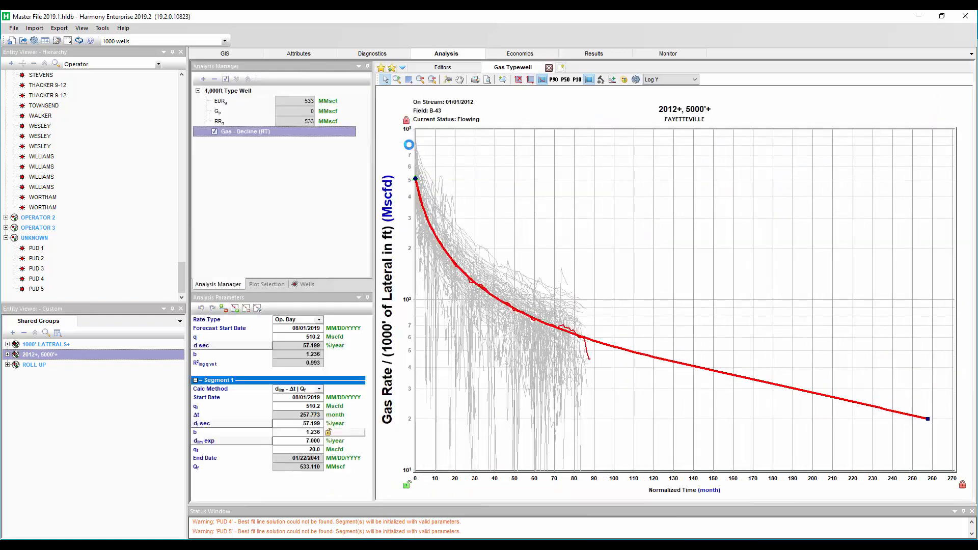
mouse_move(419, 153)
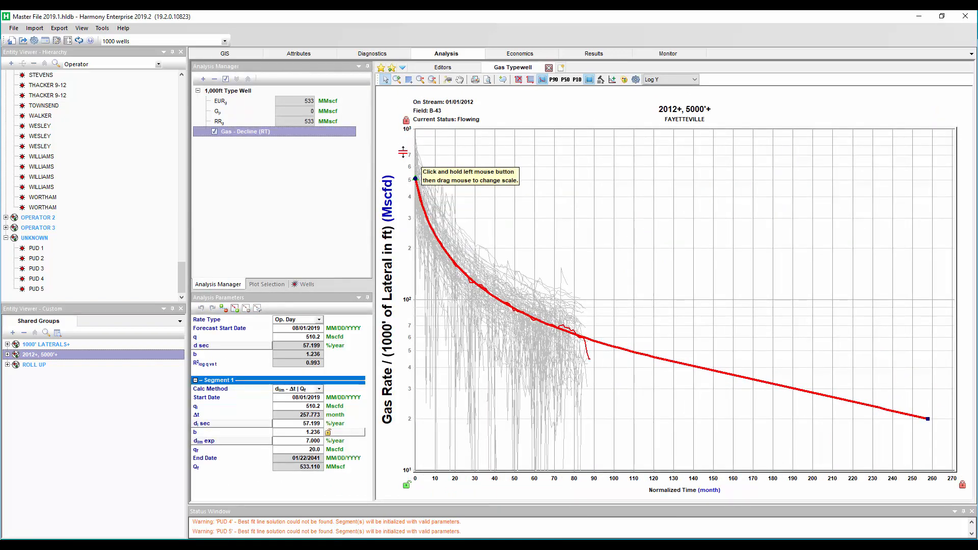
mouse_move(509, 314)
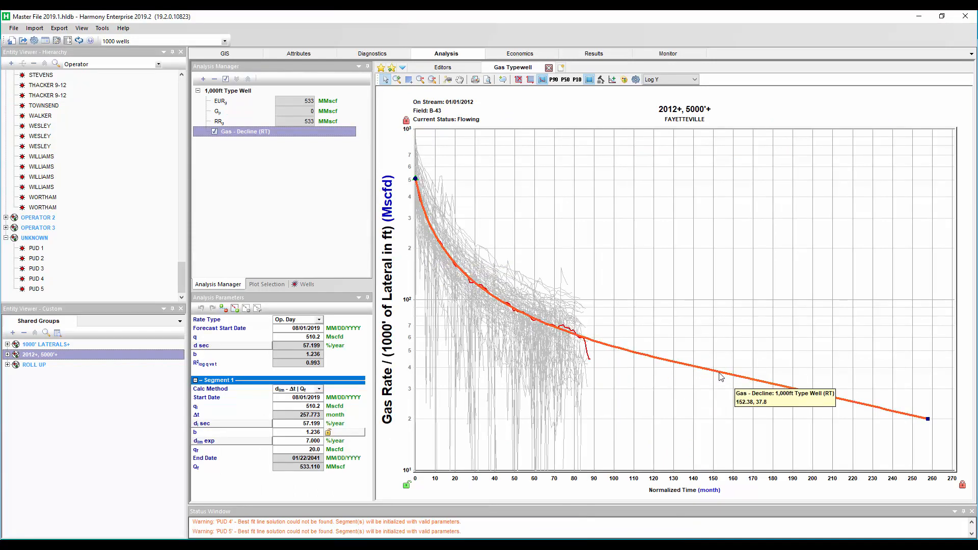
right_click(243, 130)
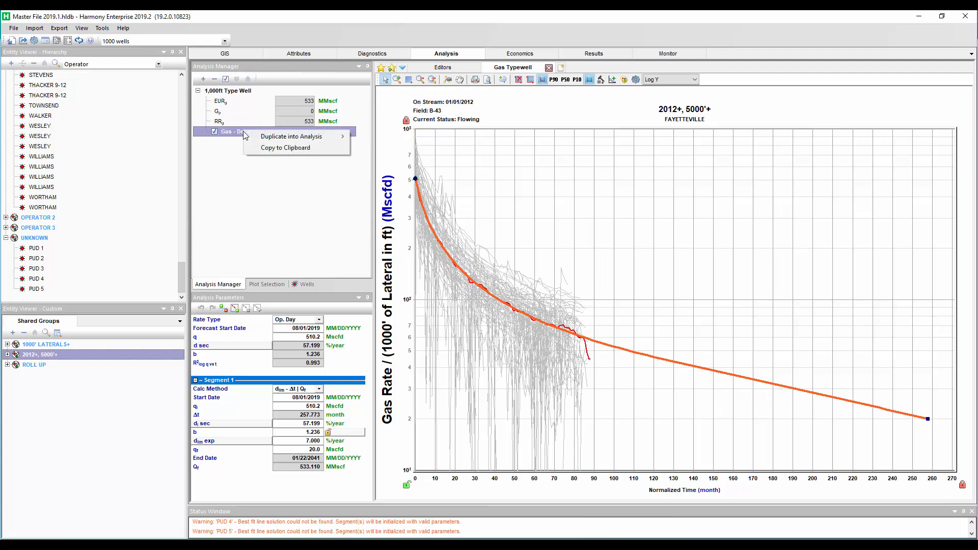
left_click(272, 149)
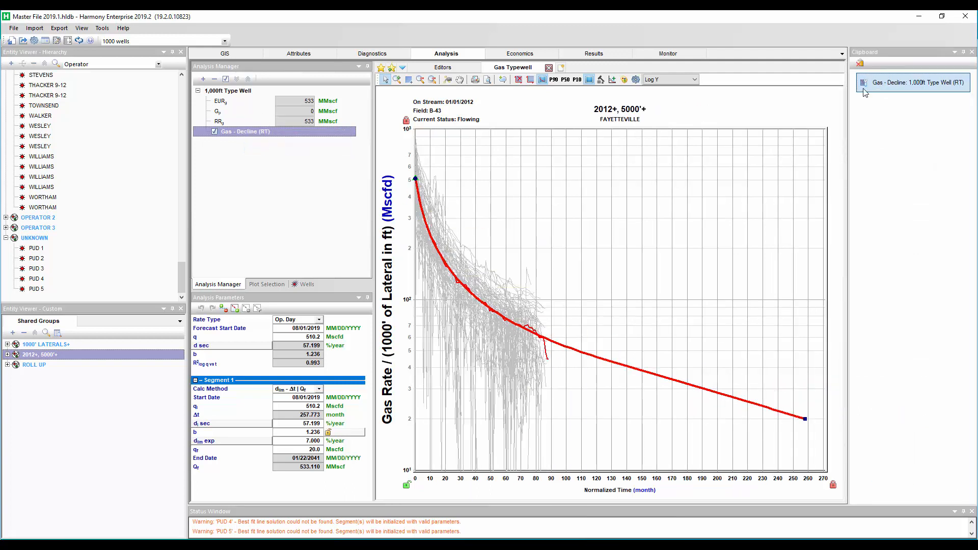
Hide the EUR bubble map on the GIS map, zoom into the PUD wells and select PUD 1
left_click(225, 54)
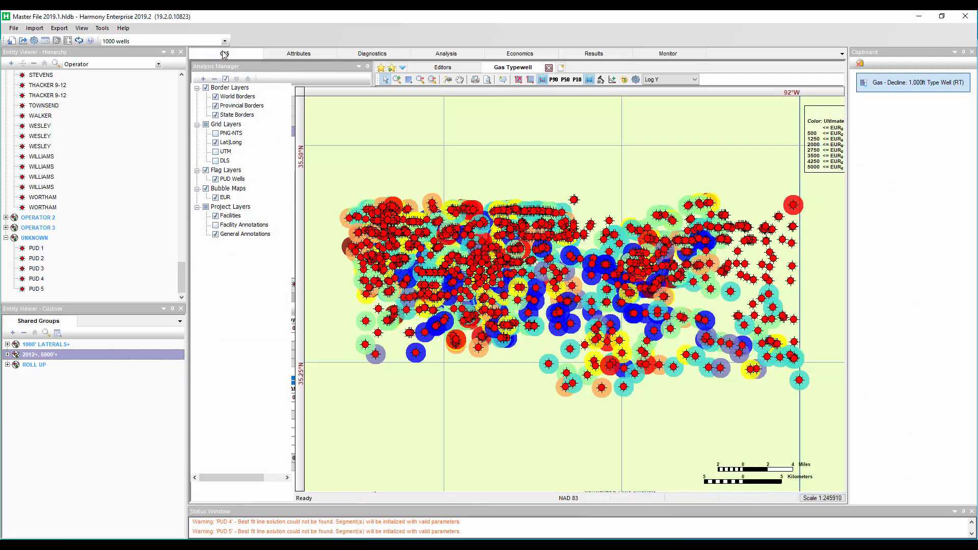
left_click(216, 197)
left_click(322, 67)
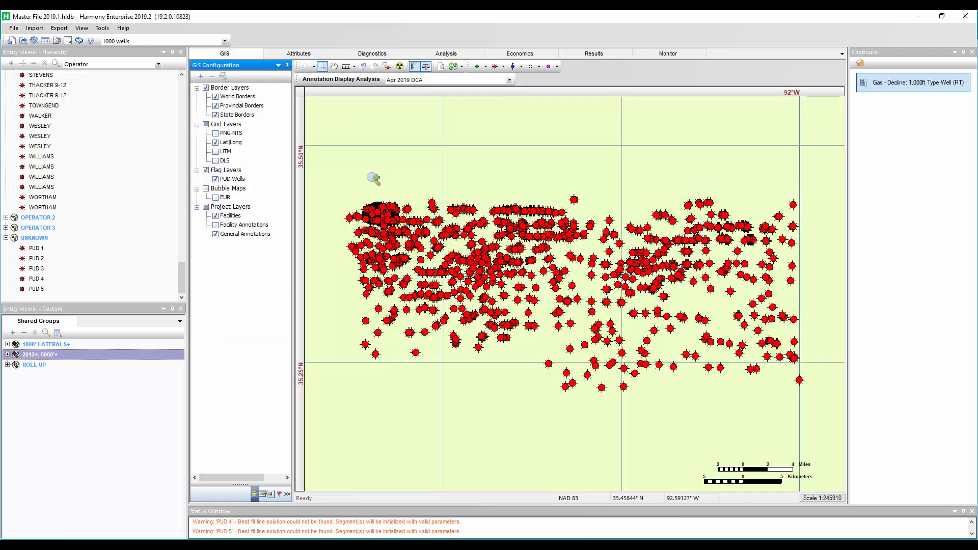
left_click_drag(350, 194, 440, 246)
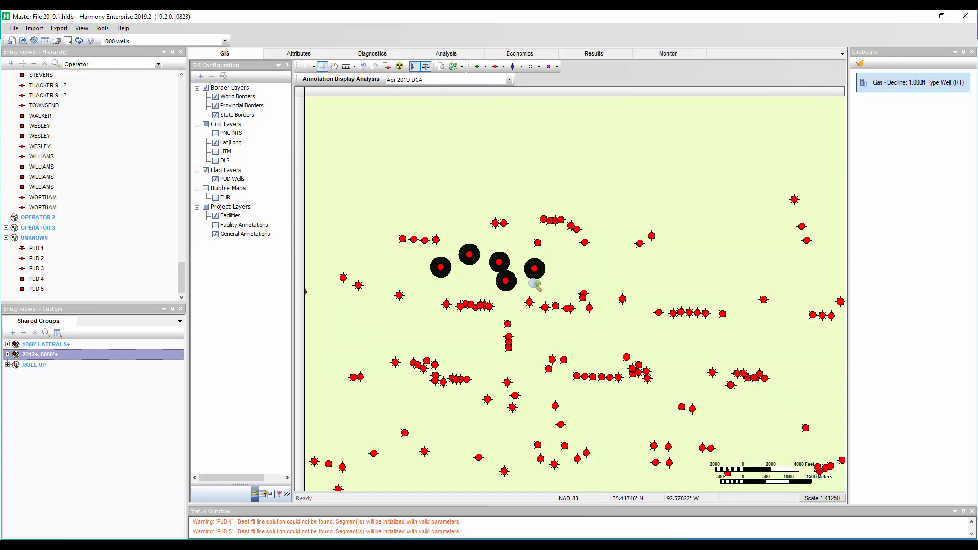
left_click(35, 248)
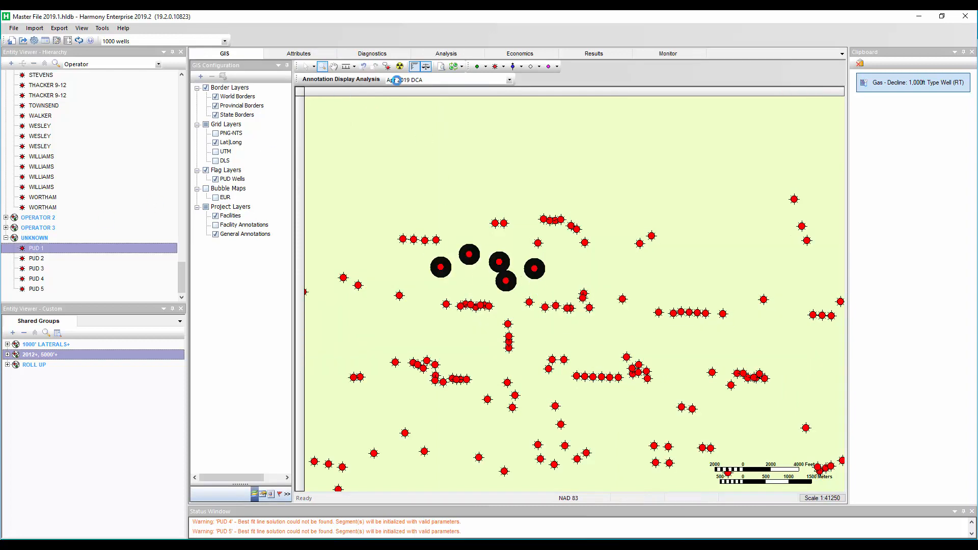
Start a Gas rate vs time Decline analysis for PUD 1, paste the copied type-well forecast and display it
left_click(446, 54)
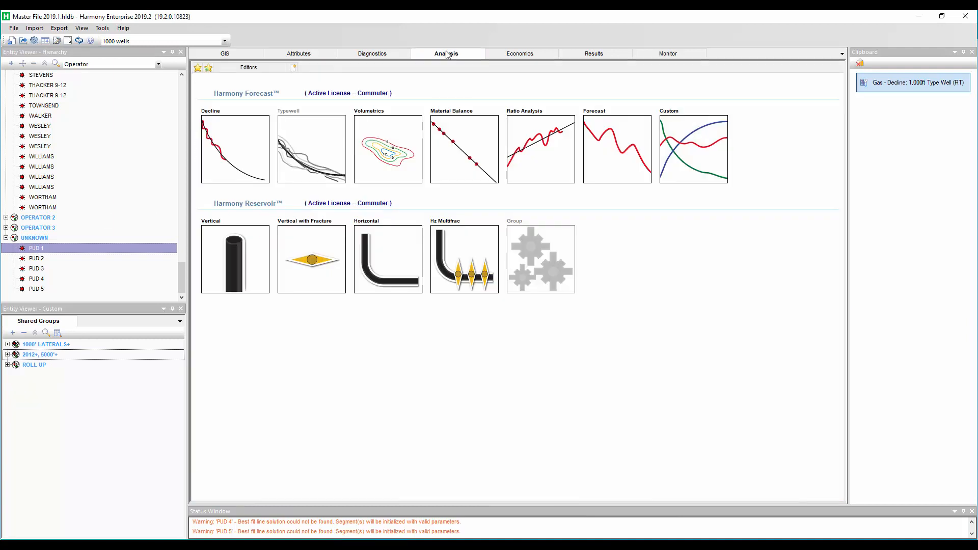
left_click(219, 135)
mouse_move(249, 145)
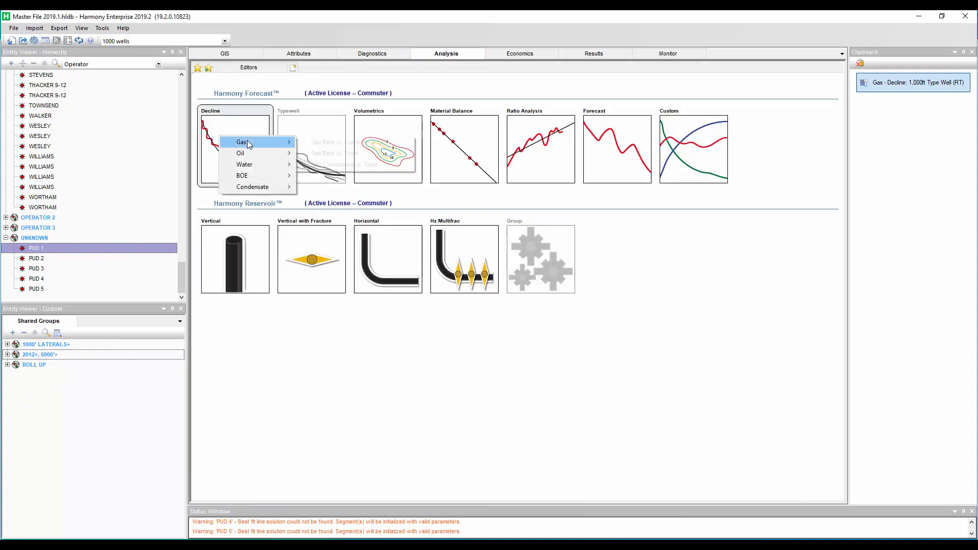
left_click(329, 153)
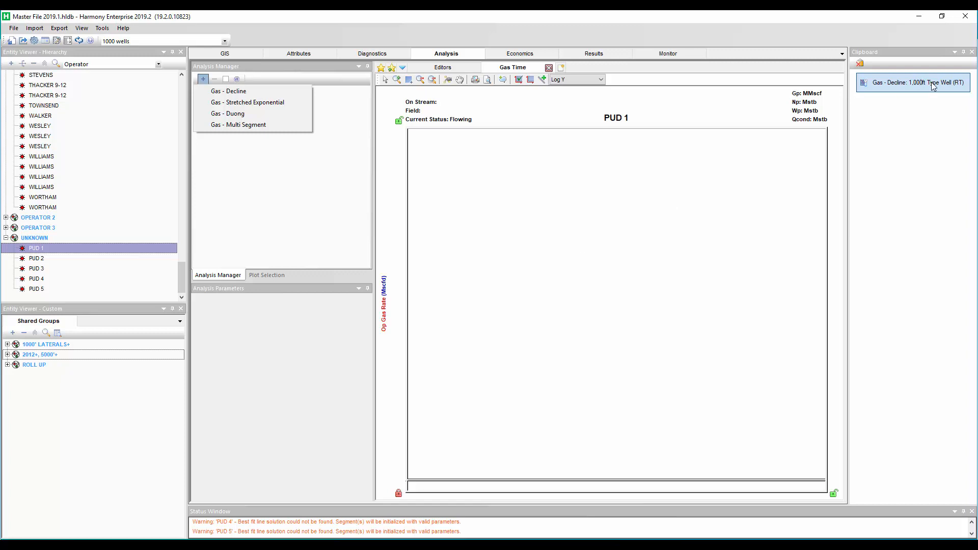
left_click_drag(934, 86, 232, 98)
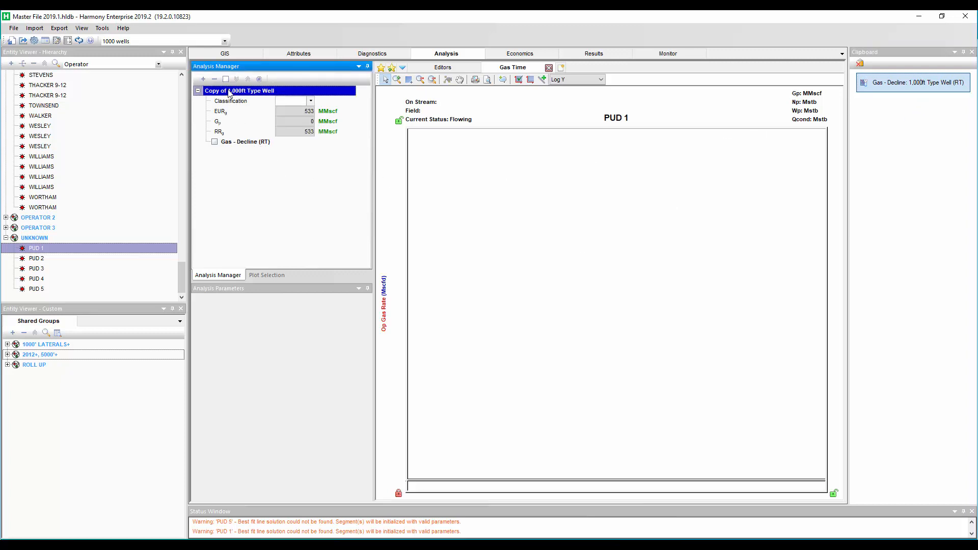
left_click(214, 142)
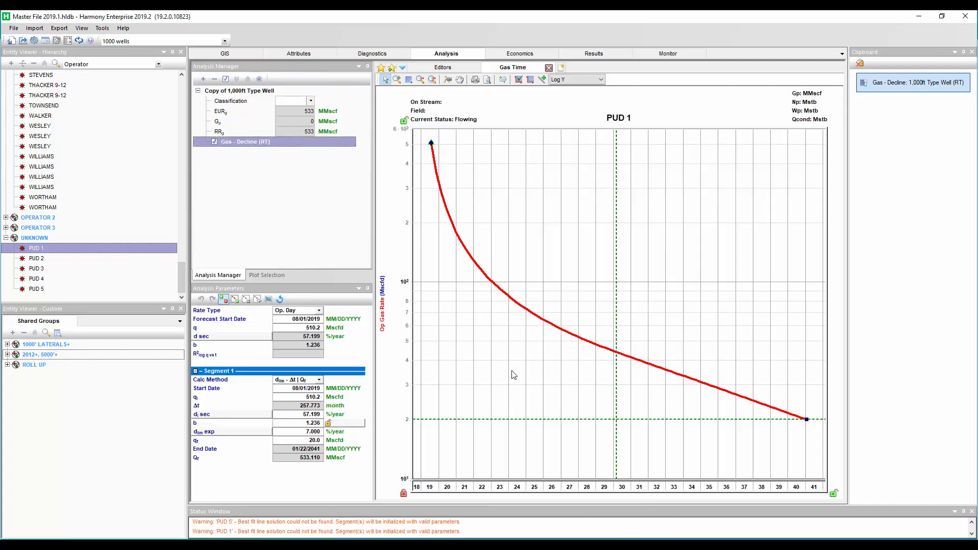
Set the pasted forecast's initial rate q to 5100.2 Mscfd
left_click(298, 396)
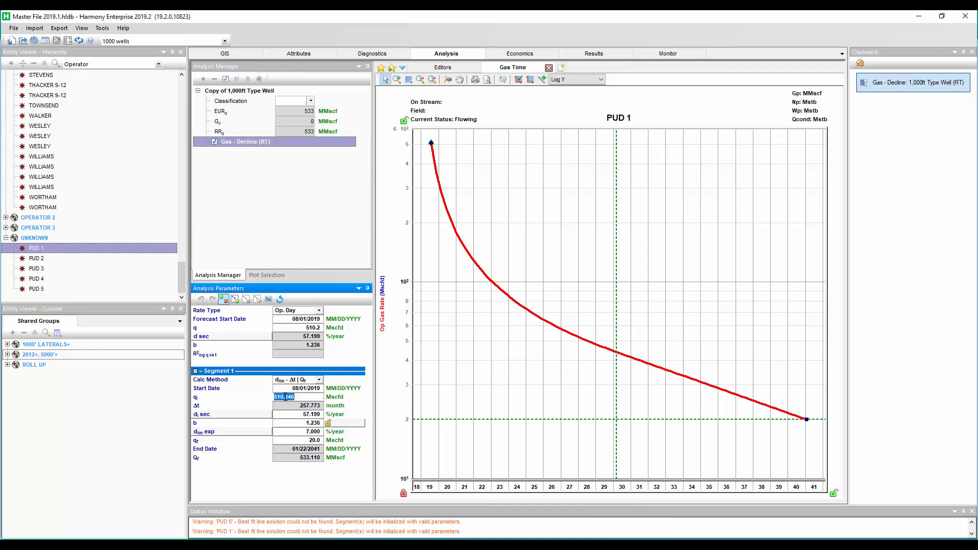
left_click(282, 396)
type("0")
key("Return")
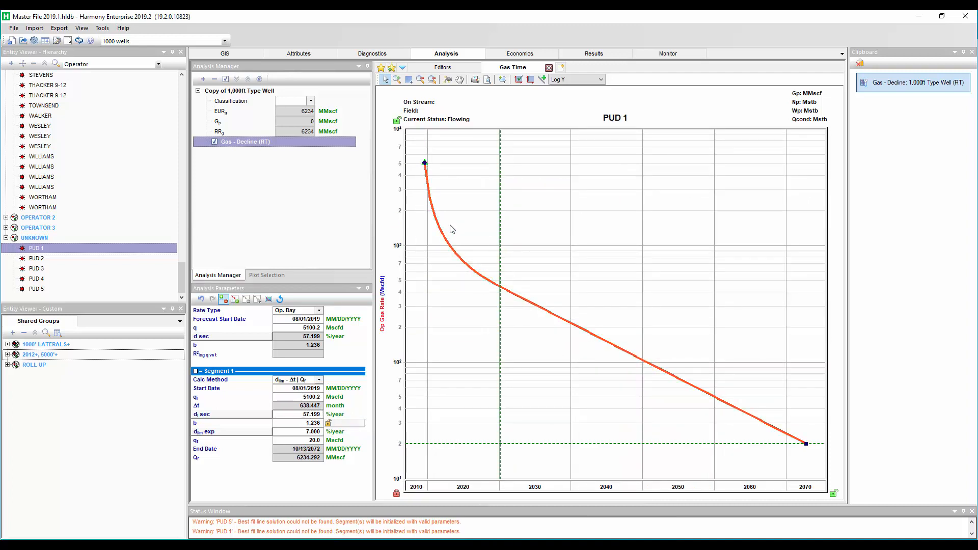
Rename the PUD 1 analysis to Apr 2019 DCA - 7% DLim
left_click(253, 92)
right_click(252, 92)
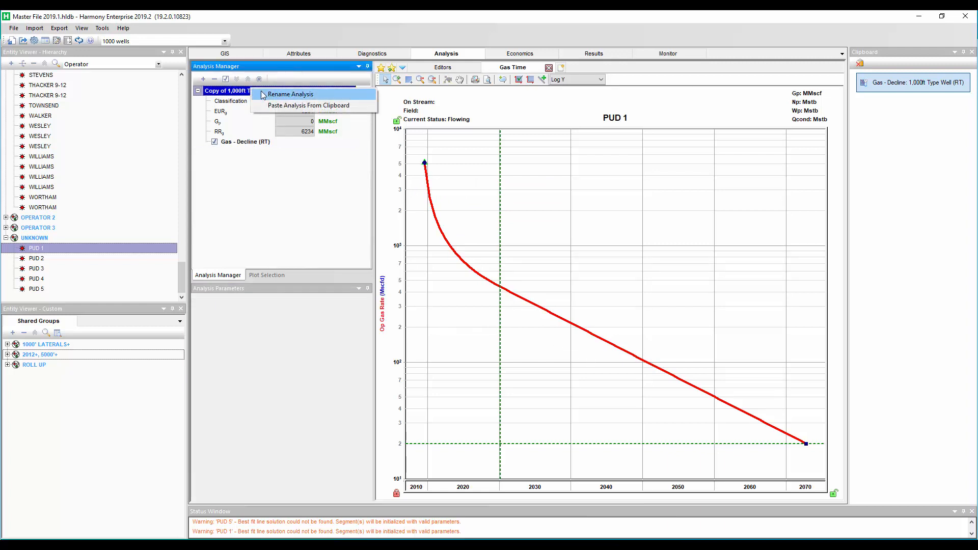
left_click(263, 95)
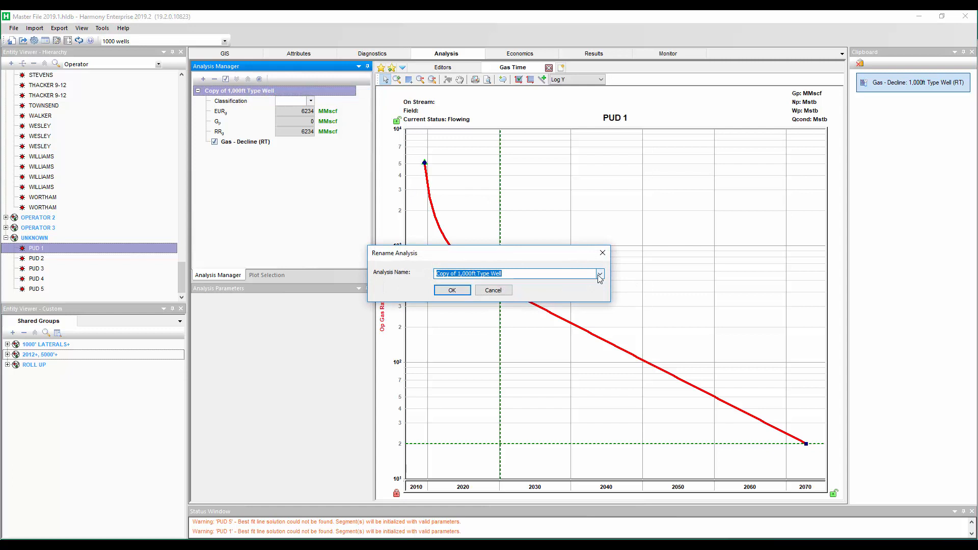
left_click(599, 275)
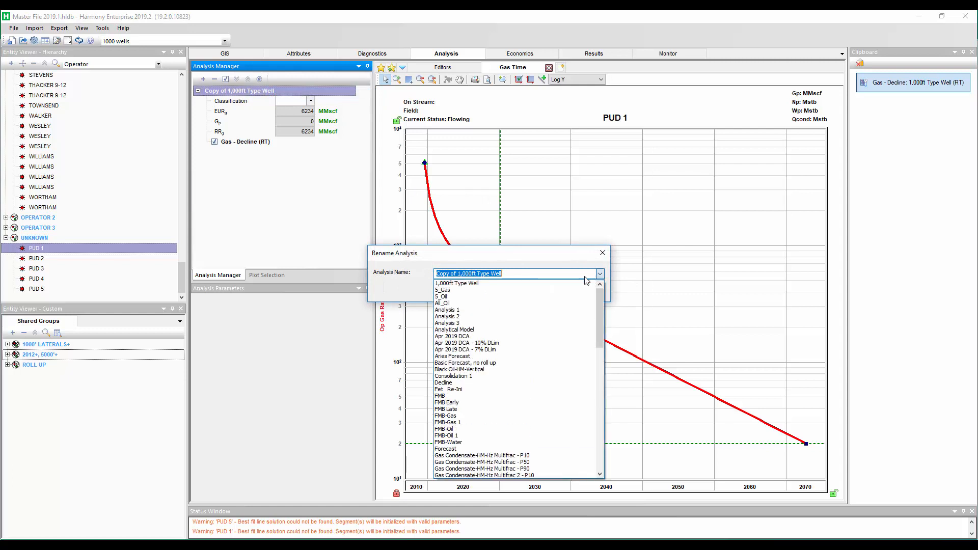
left_click(489, 350)
left_click(458, 292)
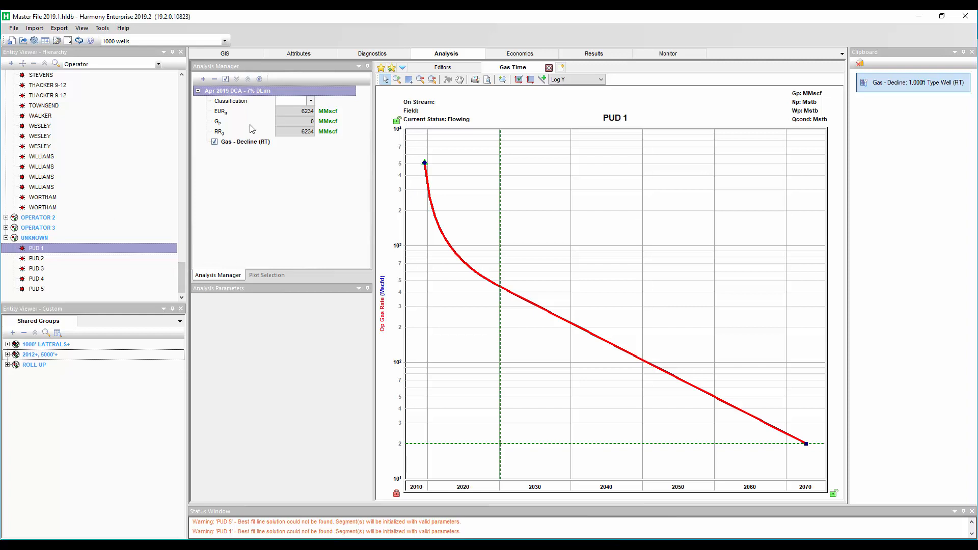
Set the PUD 1 forecast start date to 08/01/2020
left_click(240, 142)
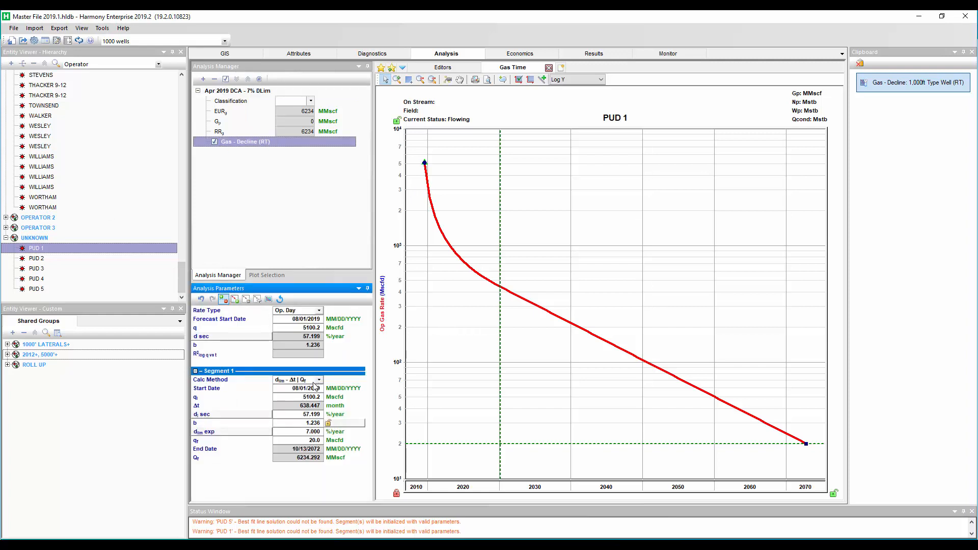
left_click(315, 388)
left_click(314, 388)
left_click(311, 398)
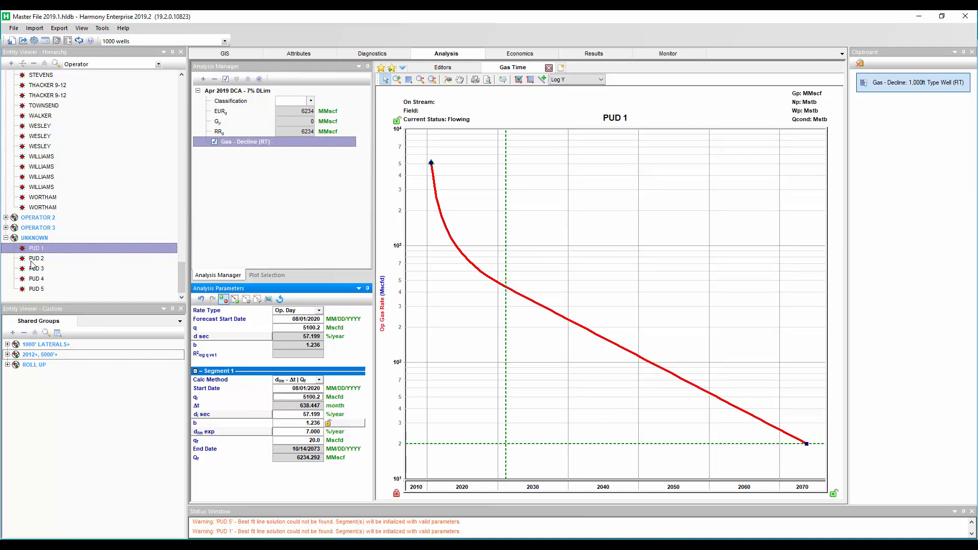
Select the Operator 1 wells and move them into a new custom group
left_click(35, 207)
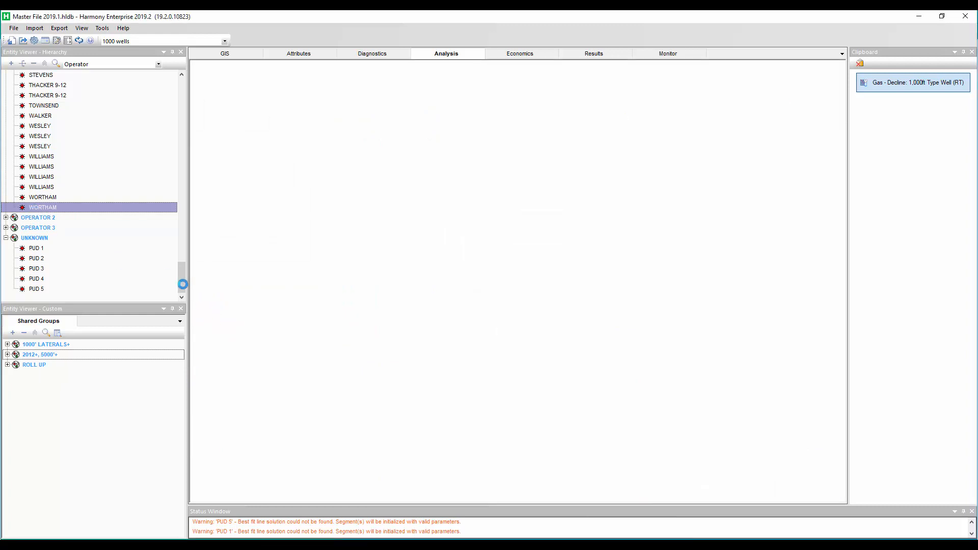
scroll(126, 90, "up", 15)
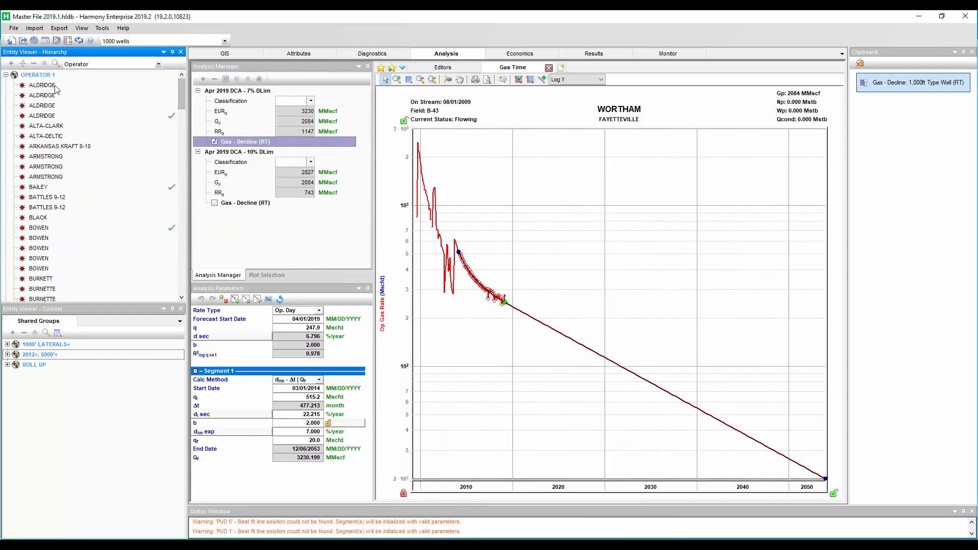
left_click(54, 85, "shift")
left_click_drag(105, 231, 69, 426)
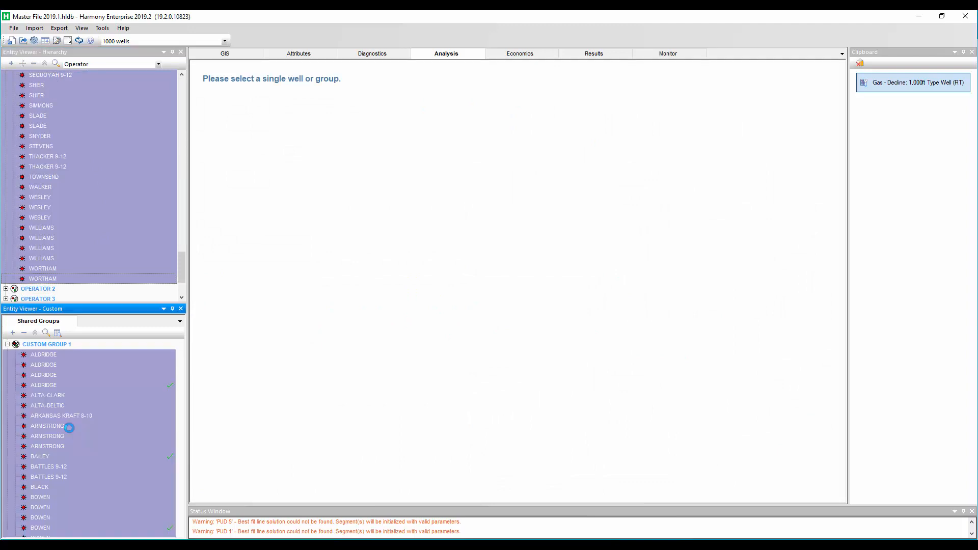
Rename Custom Group 1 to ROLL UP WITH PUDS
left_click(51, 345)
right_click(50, 345)
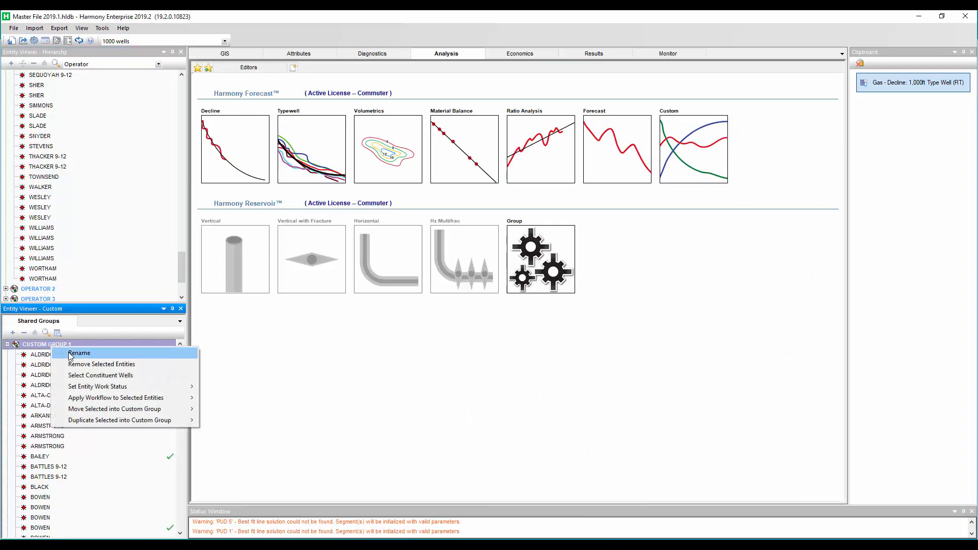
left_click(71, 353)
type("RO")
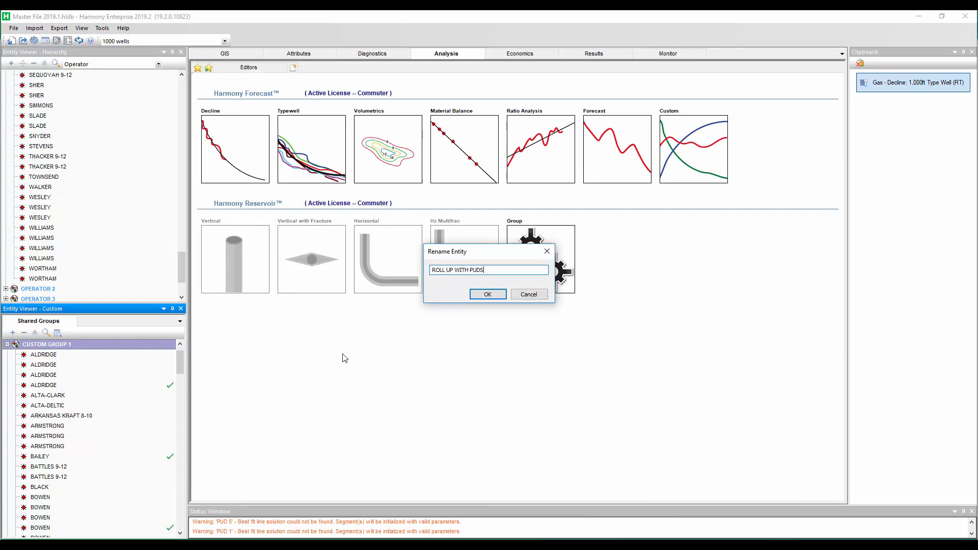
type("LL UP WITH PUDS")
left_click(487, 294)
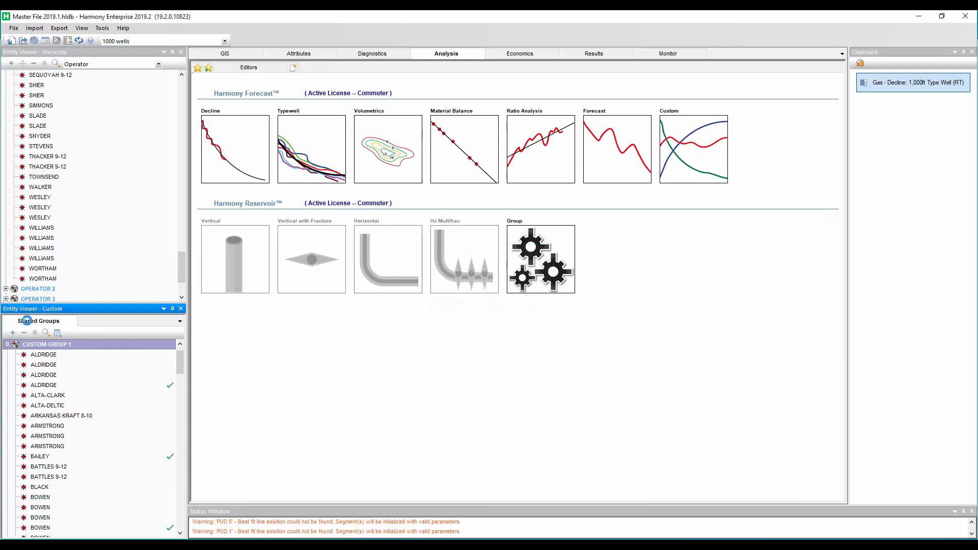
Select wells PUD 1 through PUD 5 under Unknown and add them to the ROLL UP WITH PUDS group
scroll(182, 272, "down", 3)
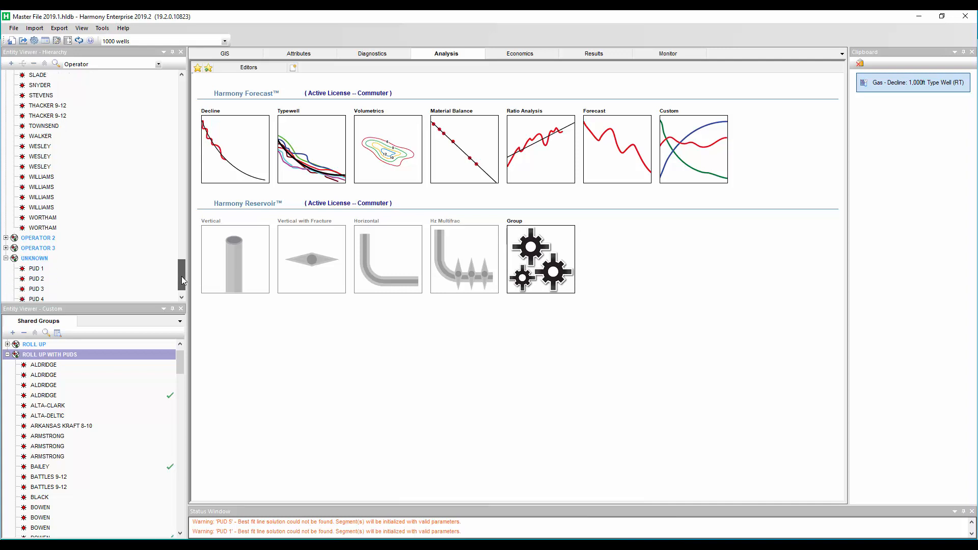
left_click(36, 249)
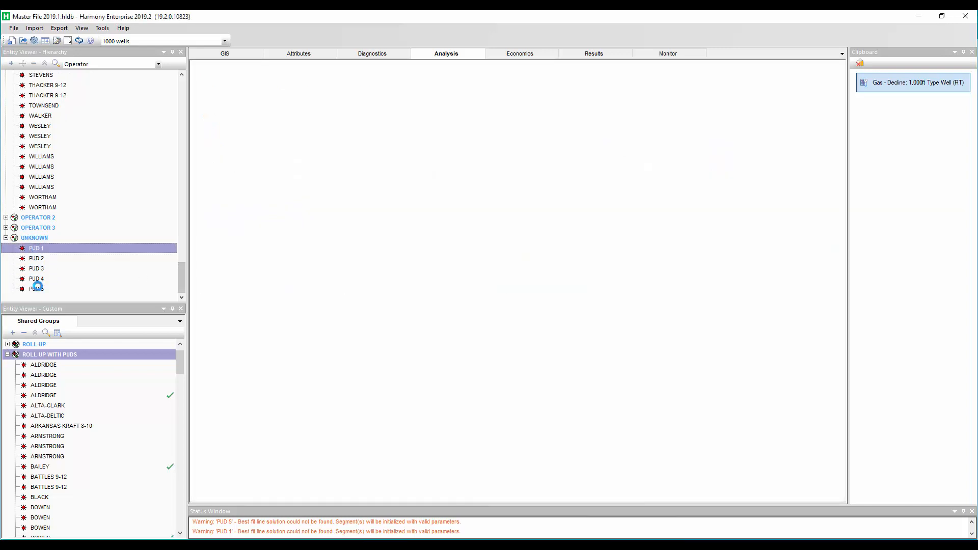
left_click(37, 289, "shift")
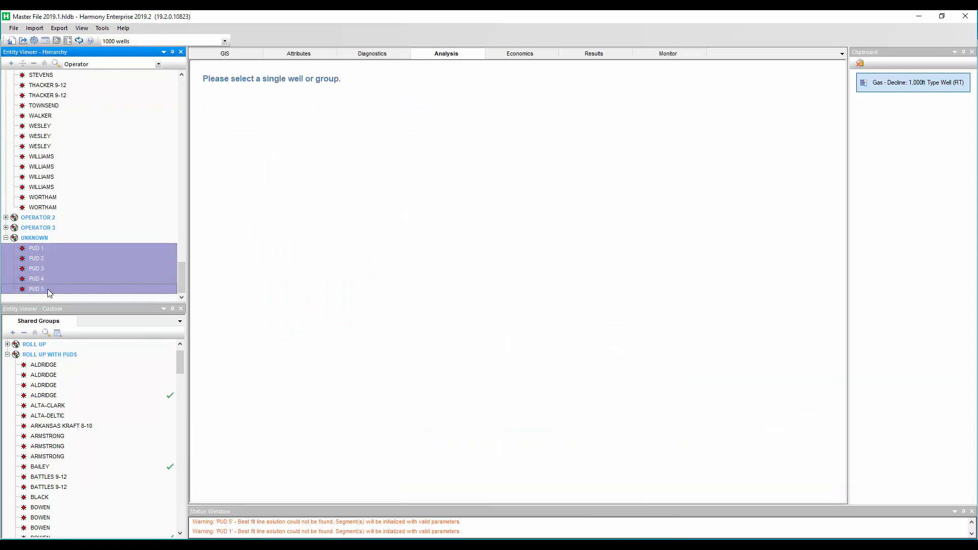
left_click_drag(84, 268, 62, 383)
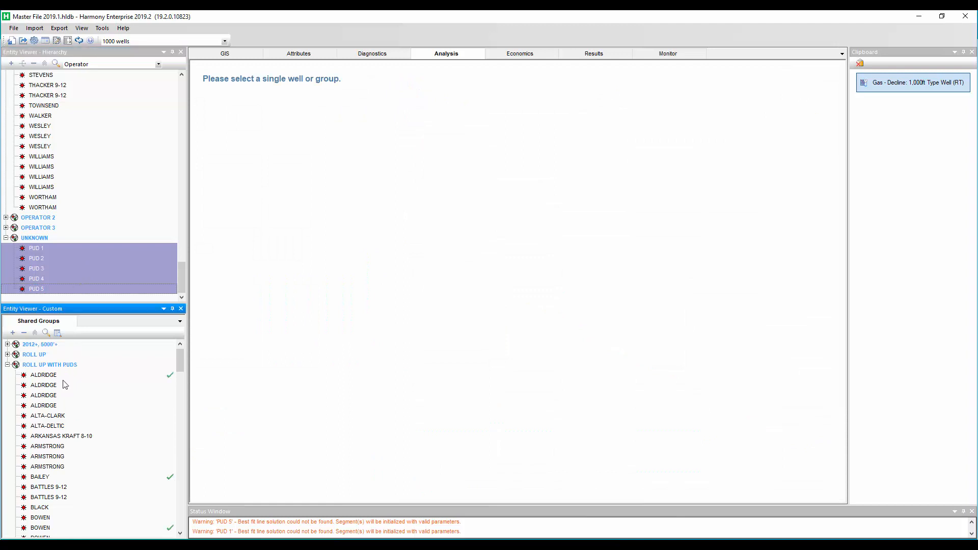
mouse_move(180, 366)
left_mouse_down()
mouse_move(172, 481)
mouse_move(184, 355)
left_mouse_up()
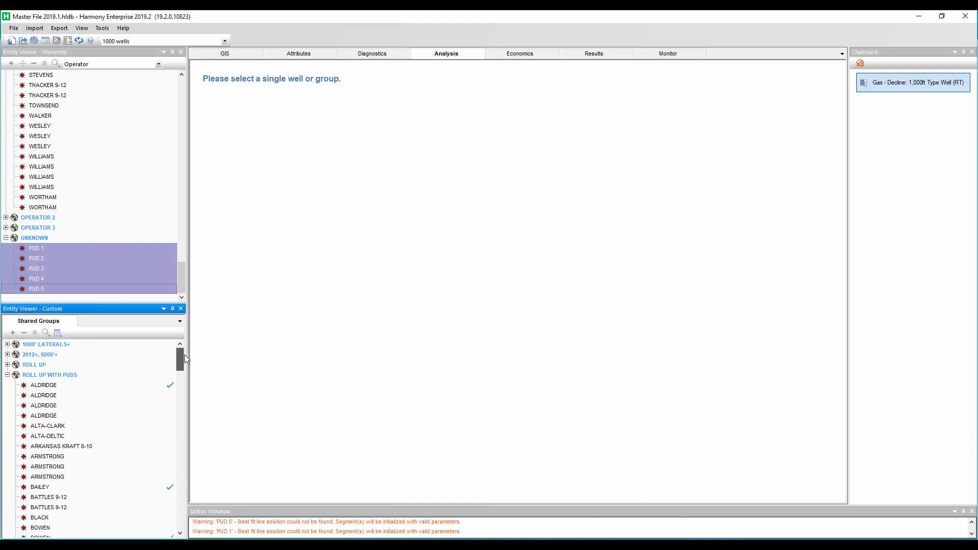
Close the clipboard and open a gas rate vs. time decline analysis for the ROLL UP WITH PUDS group
left_click(63, 377)
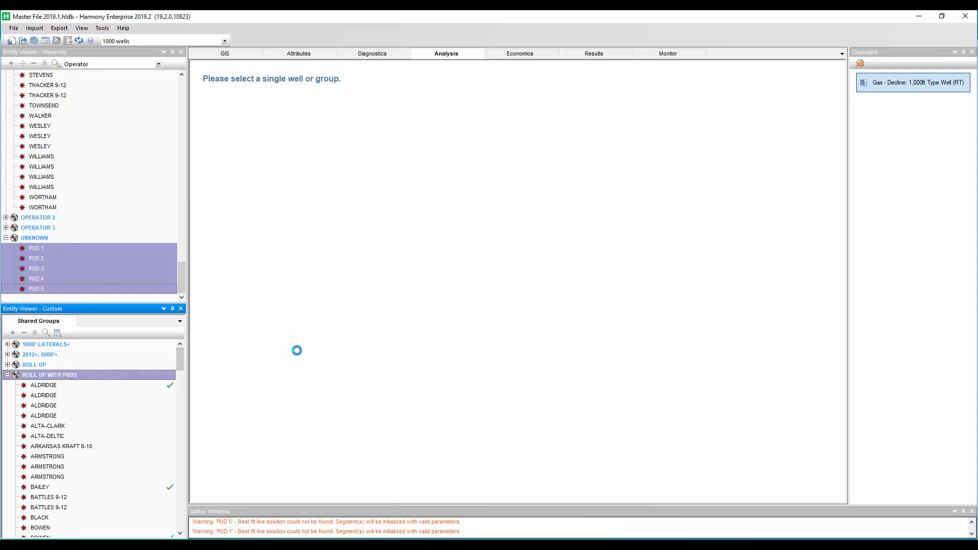
left_click(972, 52)
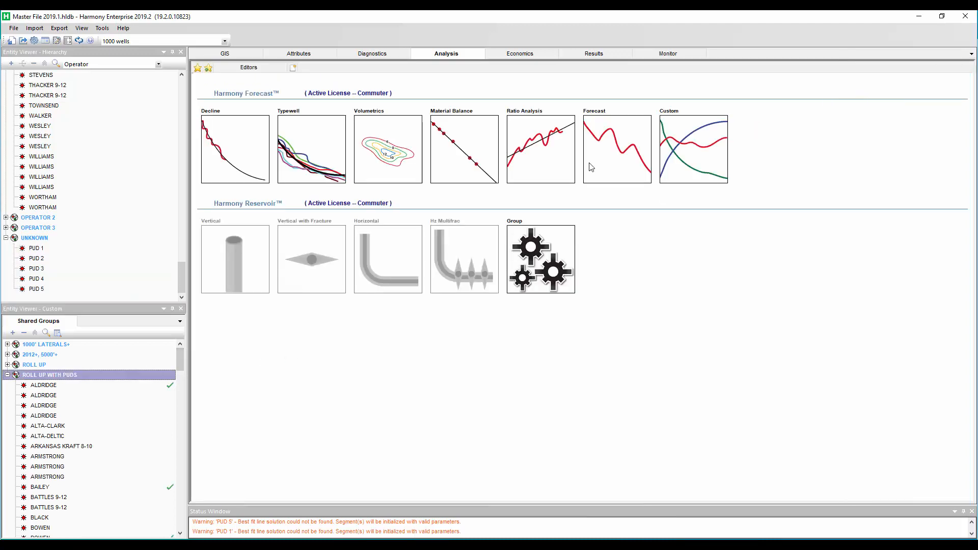
left_click(230, 152)
mouse_move(279, 163)
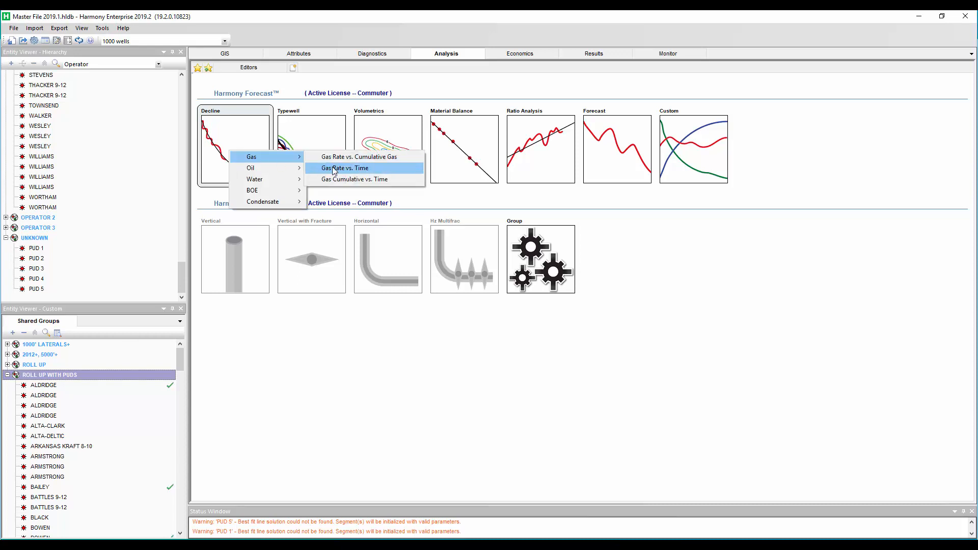
left_click(335, 168)
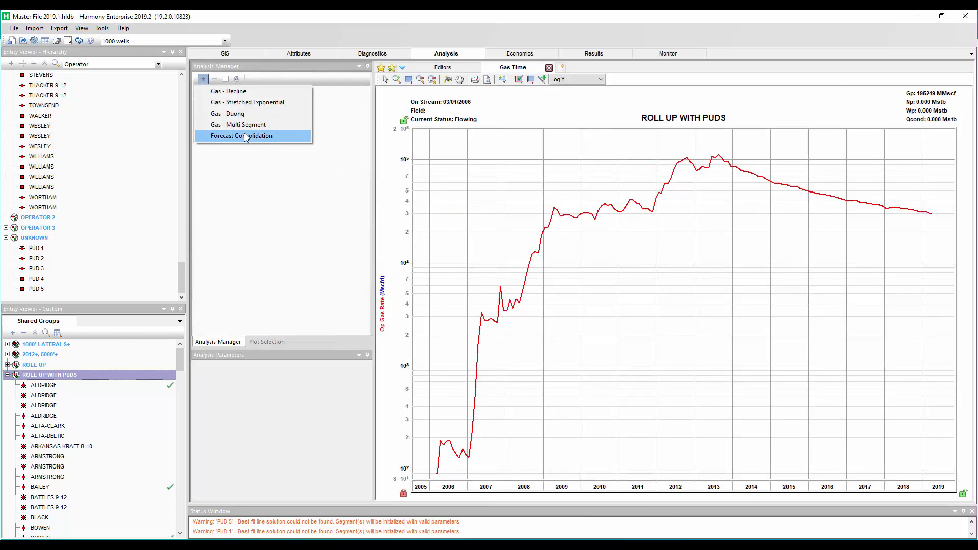
Add a forecast consolidation by forecast name using Apr 2019 DCA - 7% DLim
left_click(246, 137)
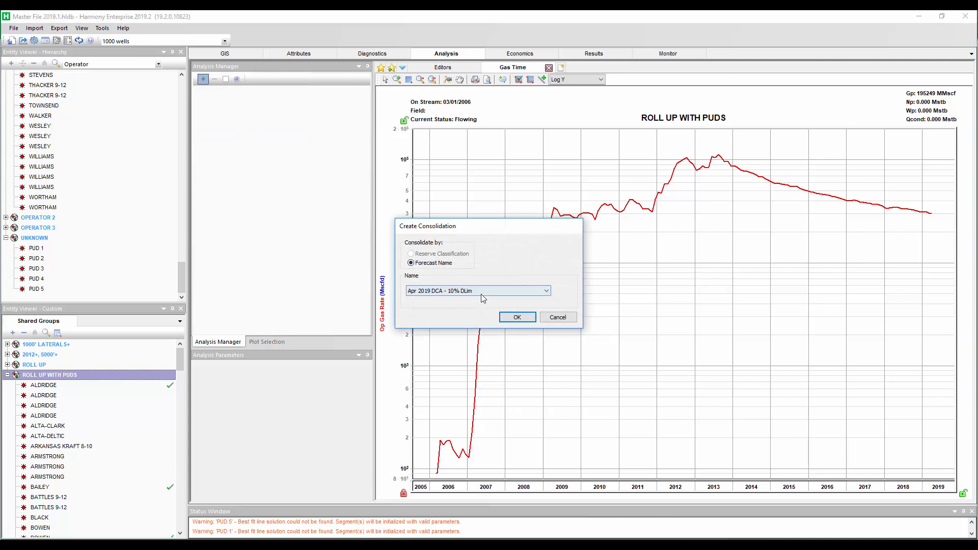
left_click(481, 294)
left_click(478, 306)
left_click(517, 316)
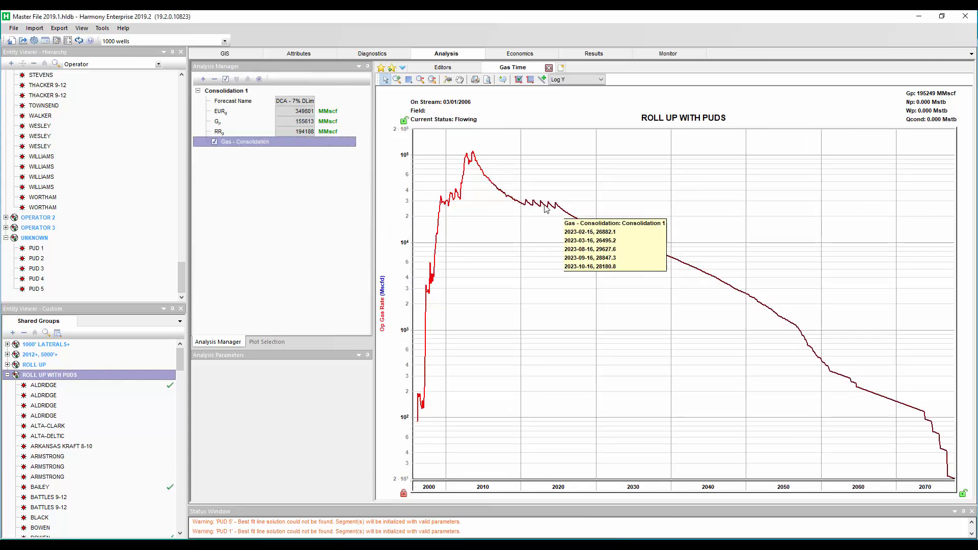
Zoom into the consolidated forecast around the PUD start dates to examine the production steps
left_click(409, 79)
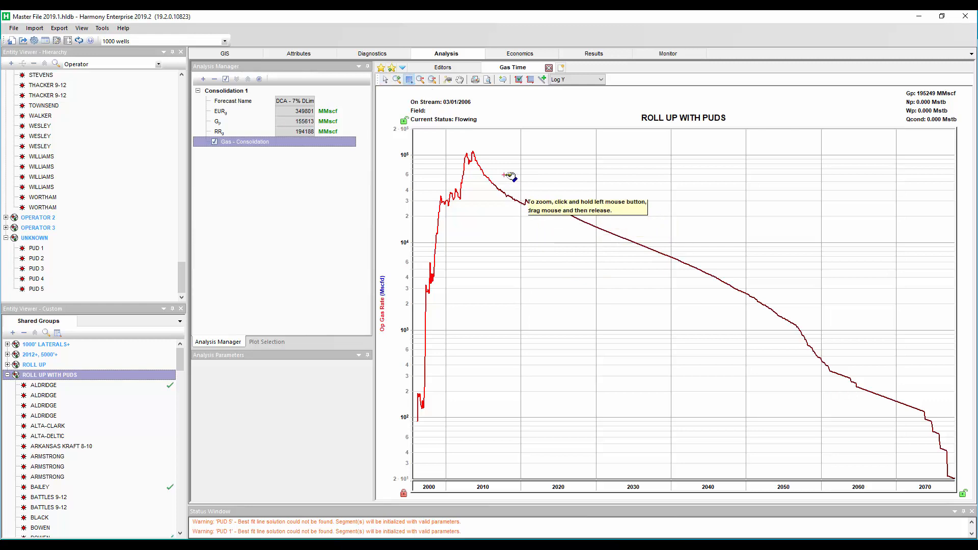
left_click_drag(576, 228, 578, 229)
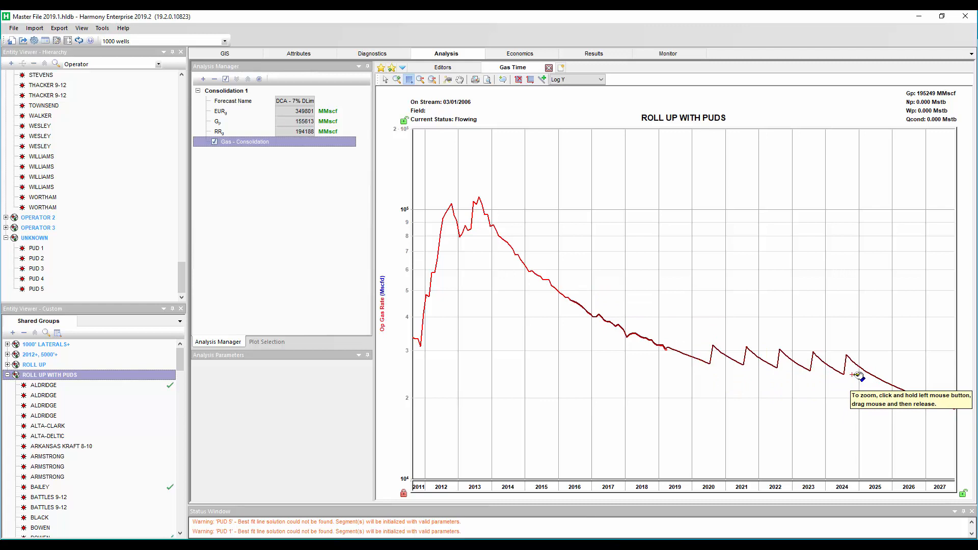
left_click_drag(875, 485, 667, 476)
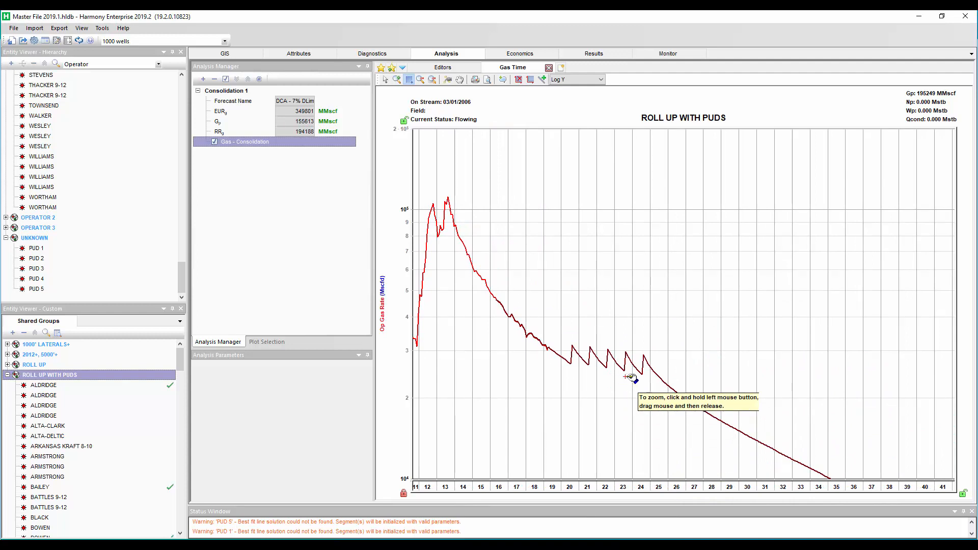
left_click(385, 79)
mouse_move(643, 361)
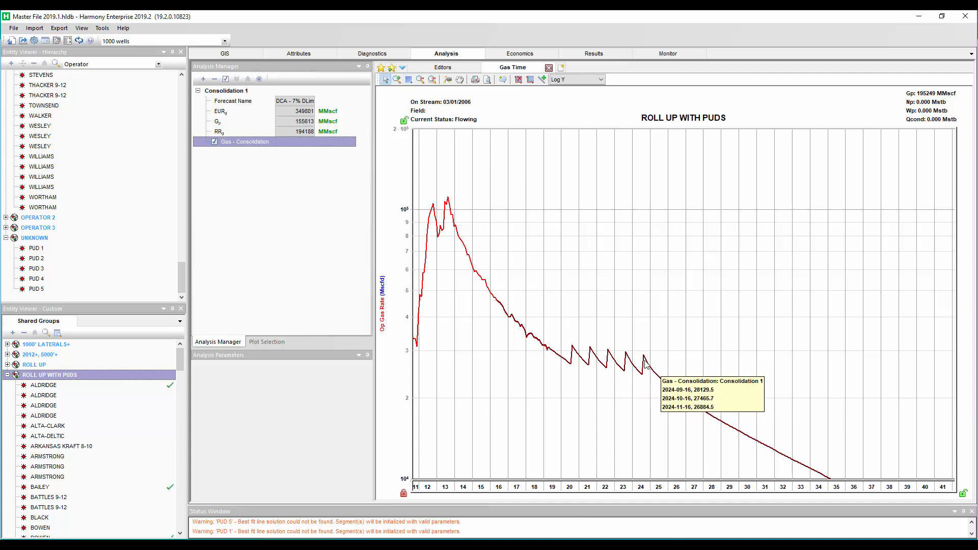
Remove PUD 5 from the ROLL UP WITH PUDS group and reselect the group's consolidation
left_click_drag(180, 360, 176, 482)
left_click(37, 457)
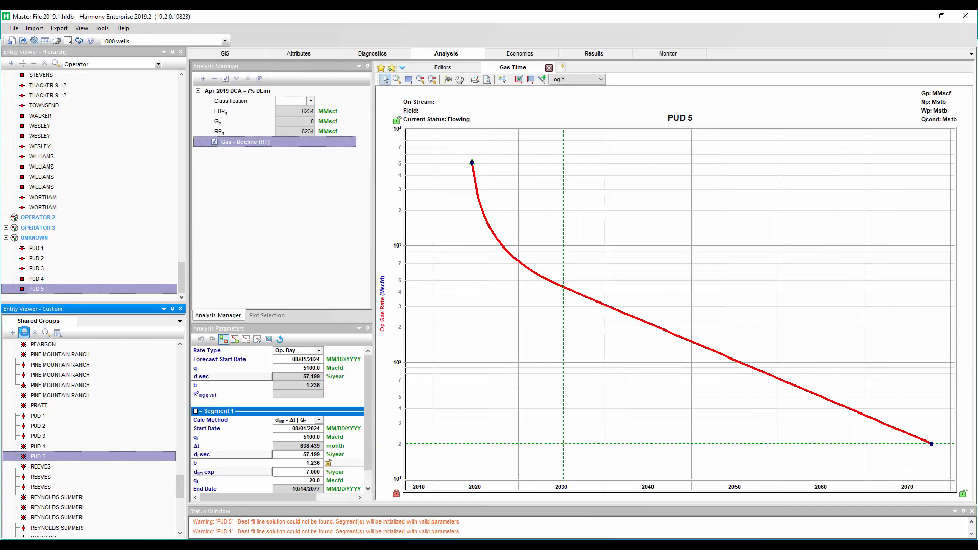
left_click(24, 332)
left_click_drag(181, 490, 180, 362)
left_click(57, 374)
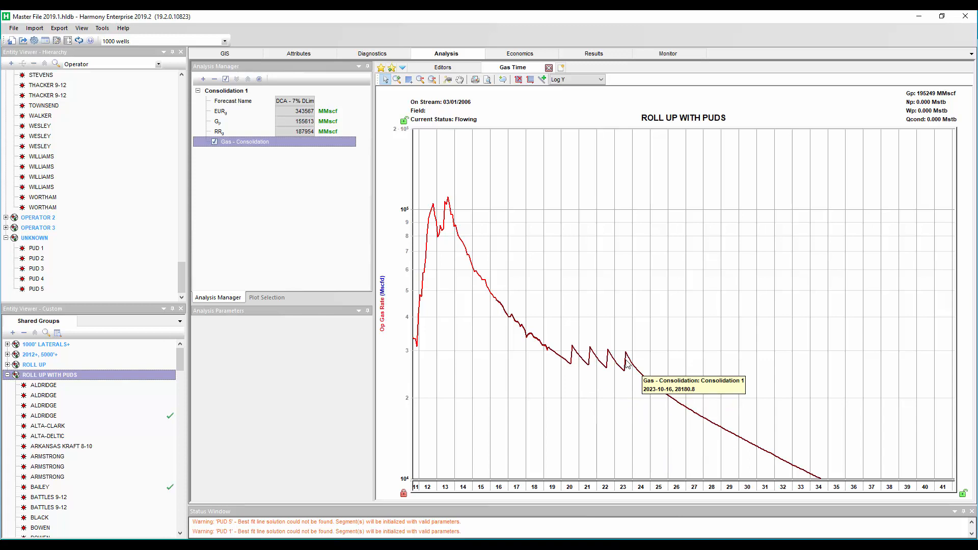
key("alt+Tab")
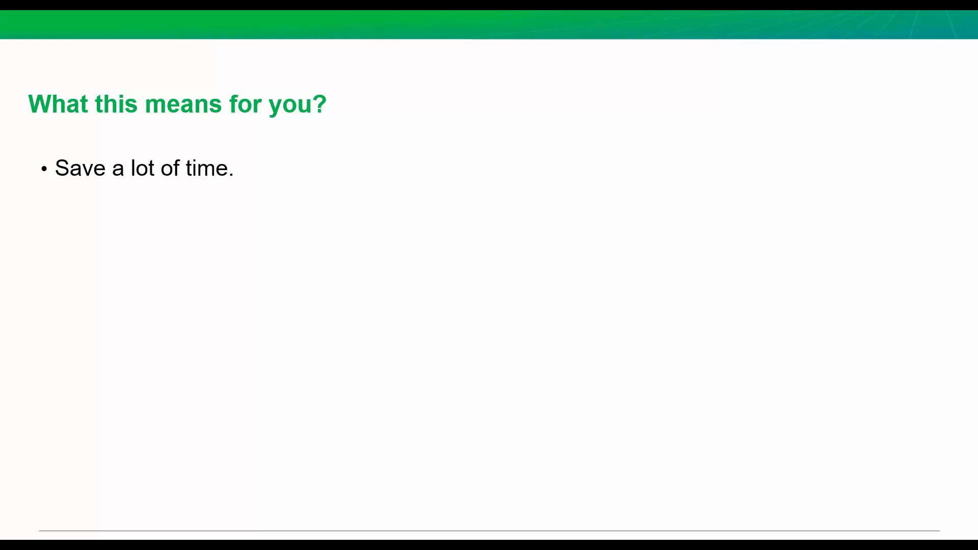
left_click(776, 372)
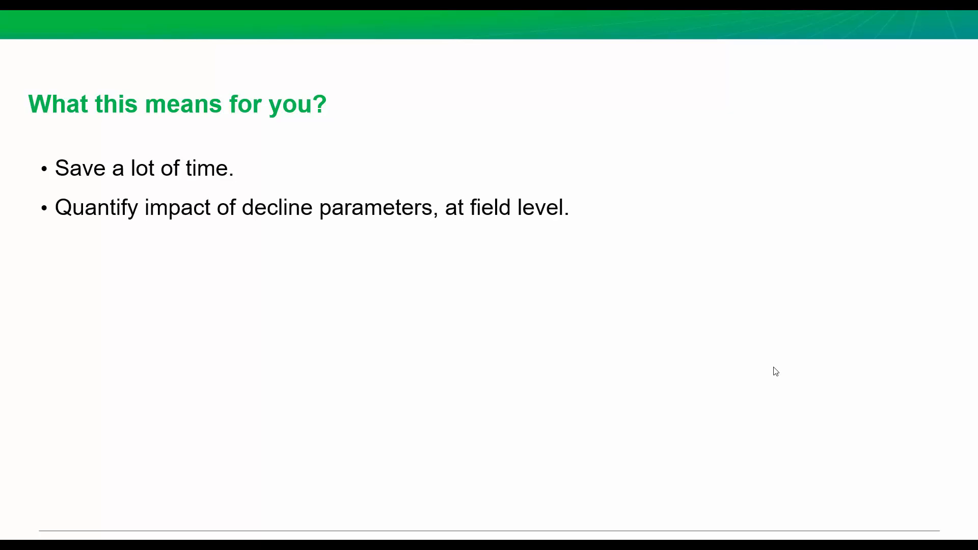